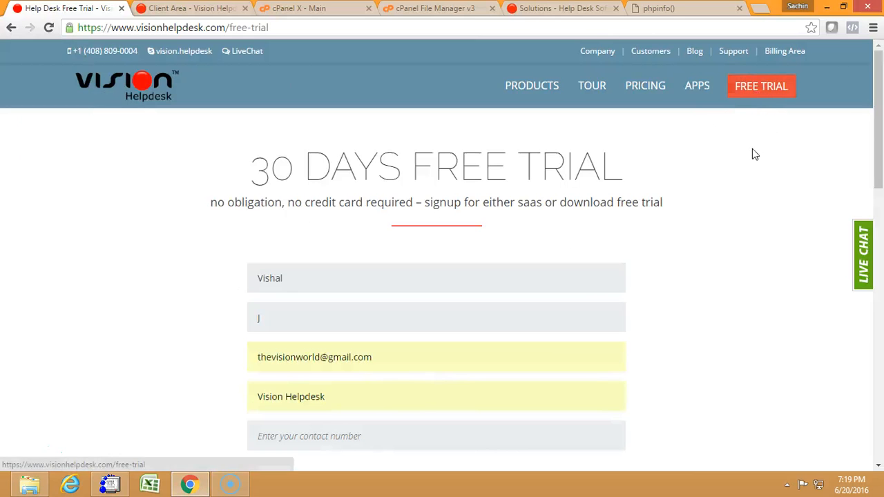
Fill in the trial form with Help Desk as the product and vh.iamdemo.com as the domain for the Download license.
scroll(228, 312, down, 3)
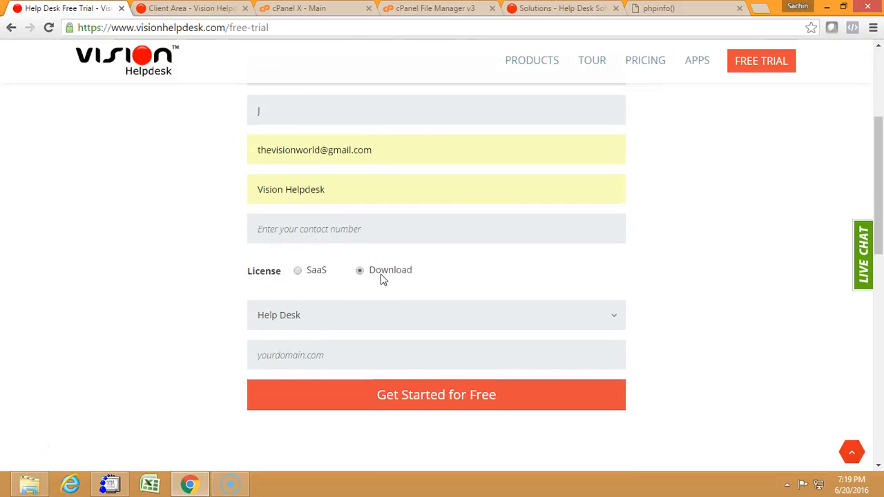
click(307, 323)
click(310, 328)
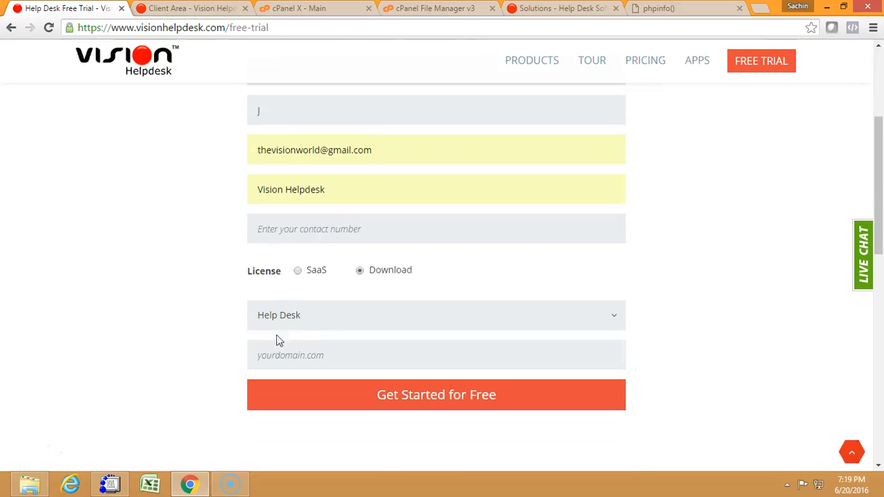
click(298, 356)
click(229, 359)
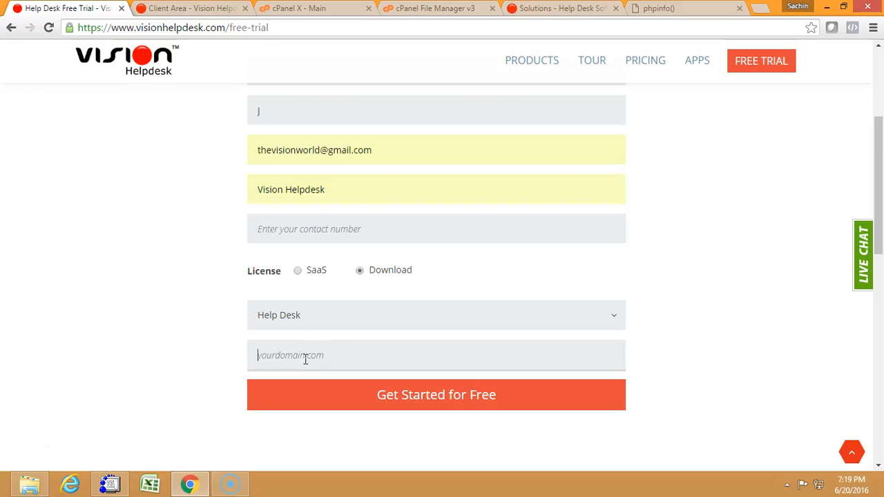
text(vh)
key(Down)
key(Return)
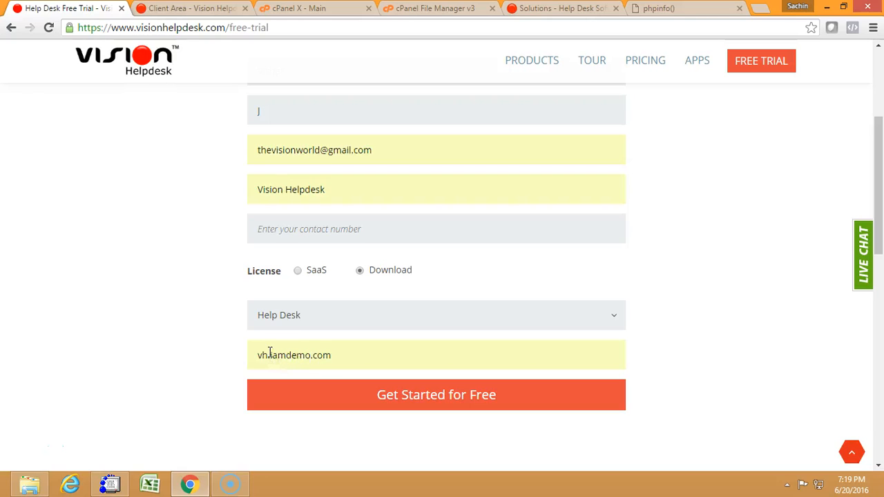
Re-enter the "vh." prefix of the domain iamdemo.com and submit the free trial request.
drag(269, 356, 339, 357)
click(220, 353)
drag(269, 356, 249, 357)
key(BackSpace)
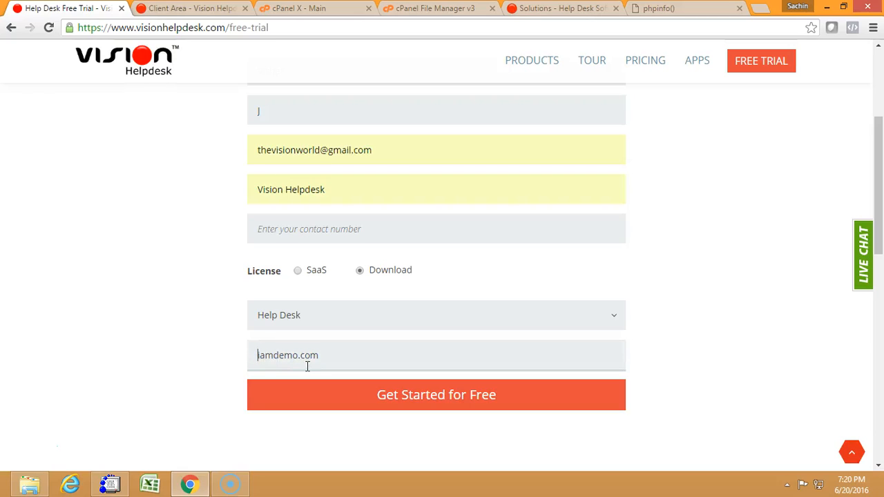
text(vh.)
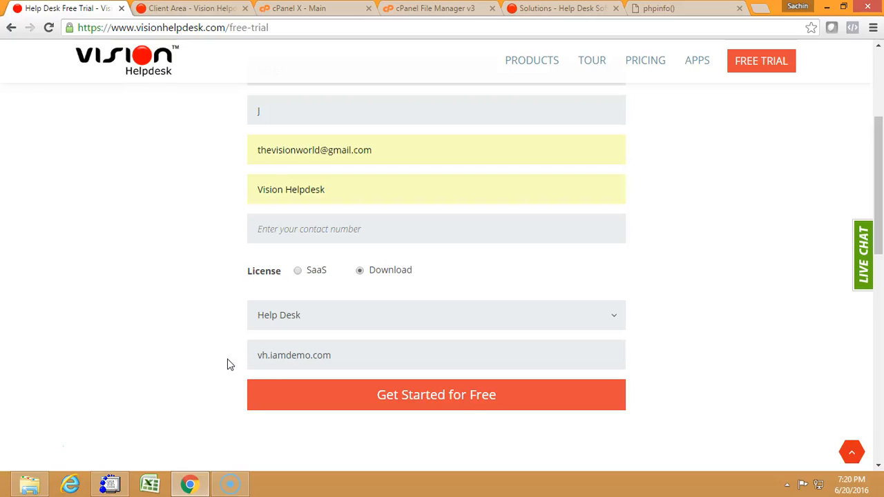
click(292, 403)
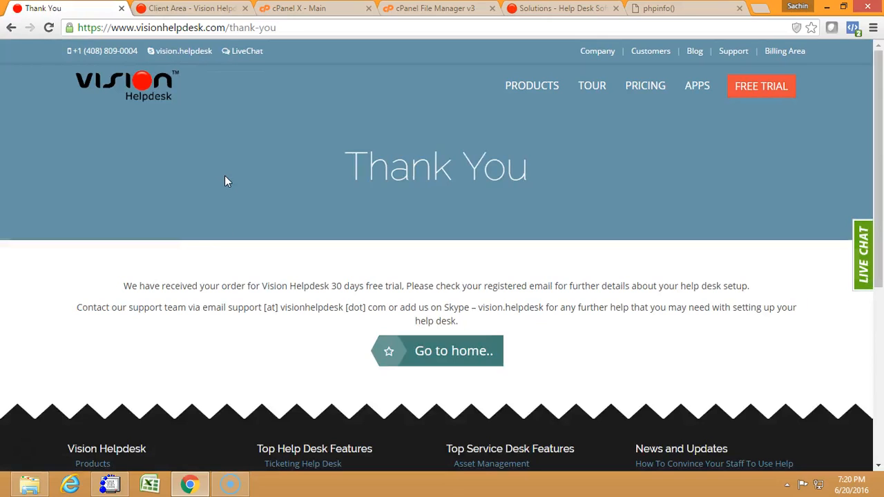
In the client area, open the downloads of the Help Desk 30 Day's Download Trial service and review the available zip packages.
click(204, 11)
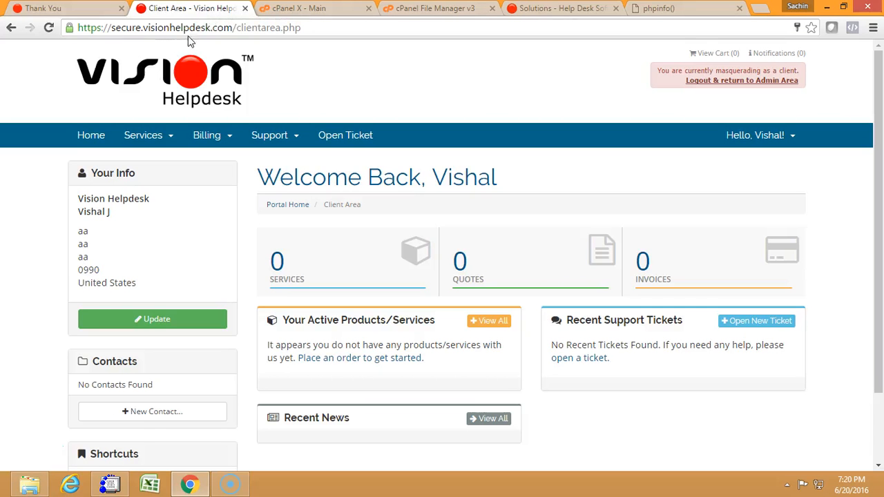
click(162, 144)
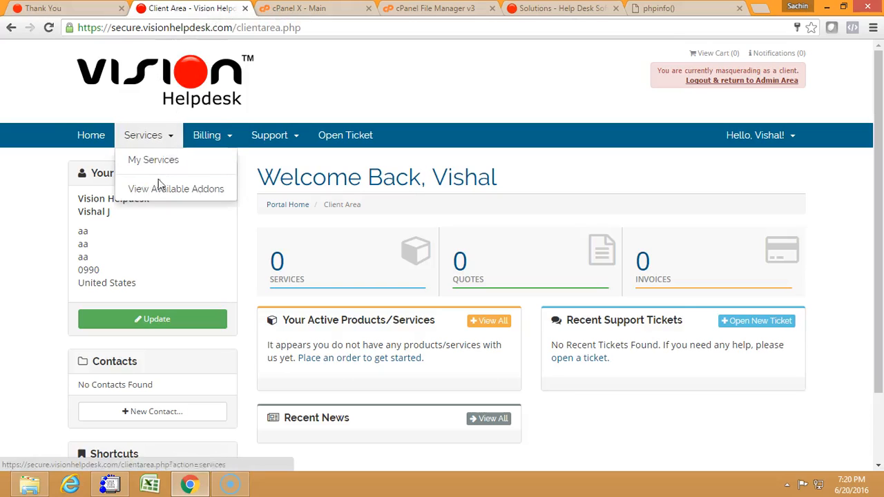
click(173, 166)
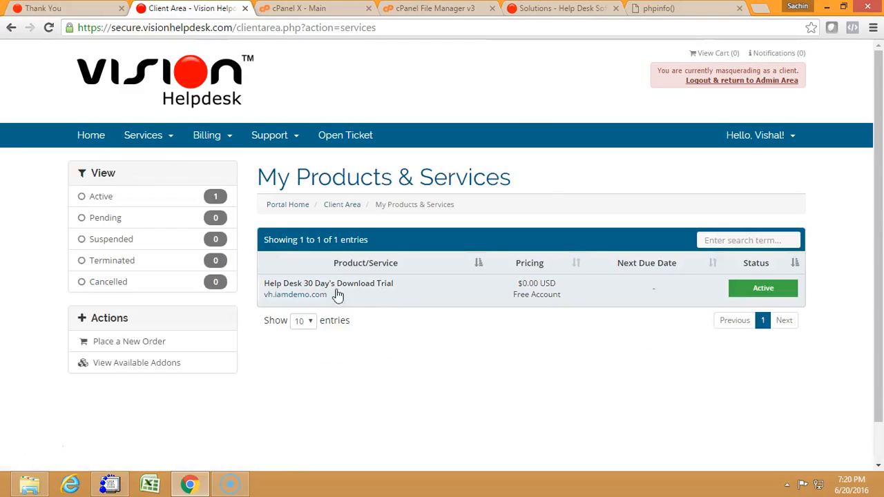
click(377, 290)
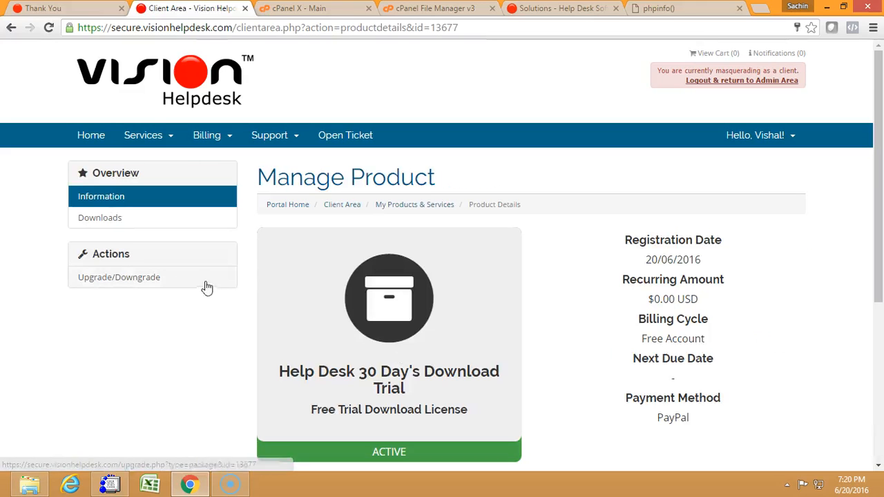
click(104, 218)
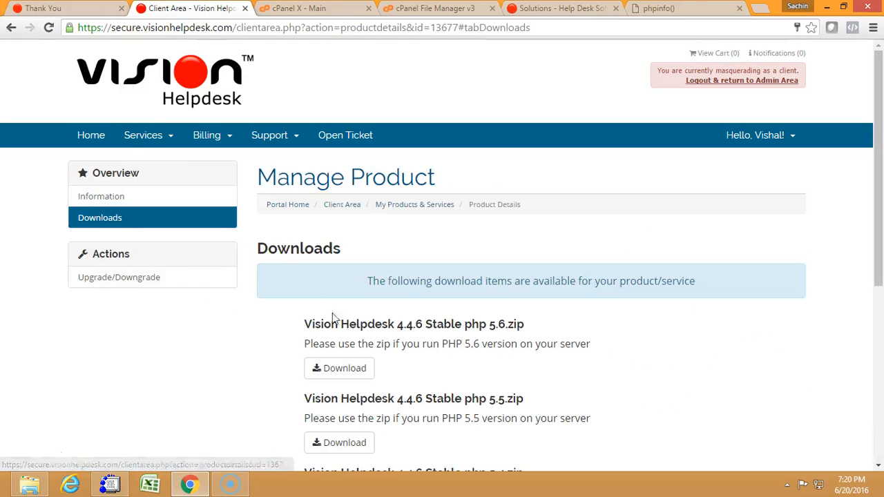
drag(876, 168, 872, 295)
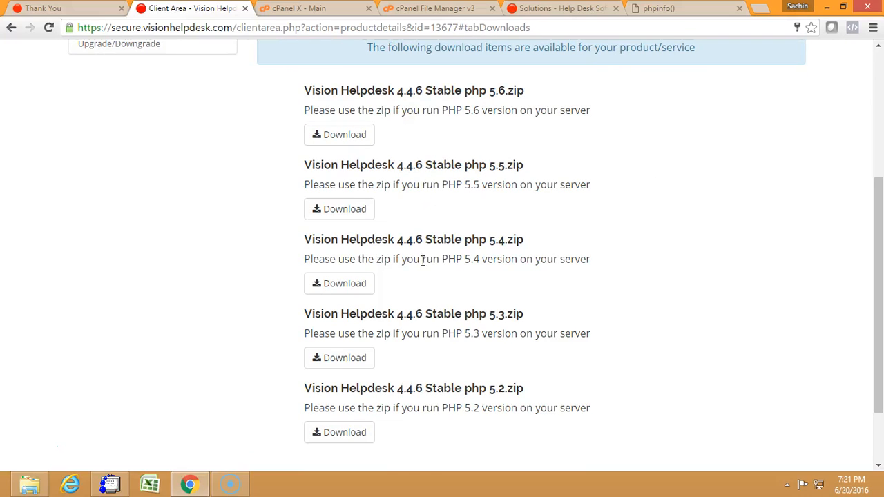
In the cPanel File Manager, view the code of info.php in public_html/vh and close the file view.
click(302, 11)
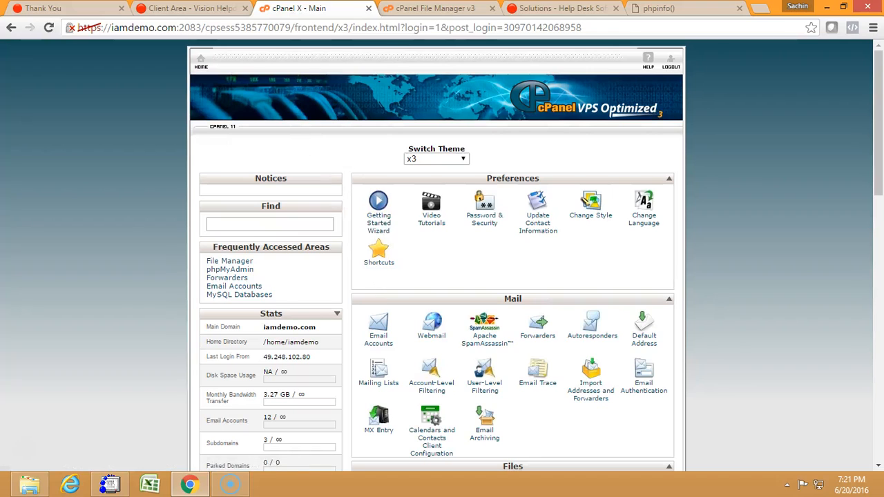
click(415, 11)
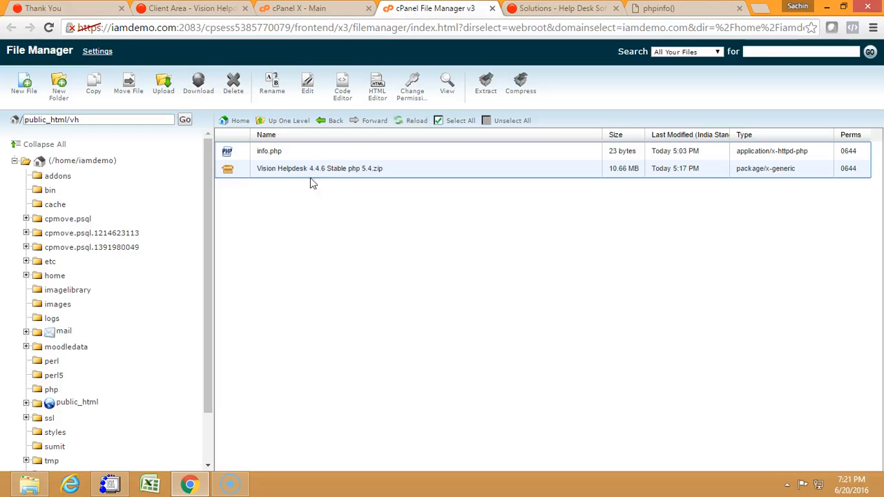
click(80, 122)
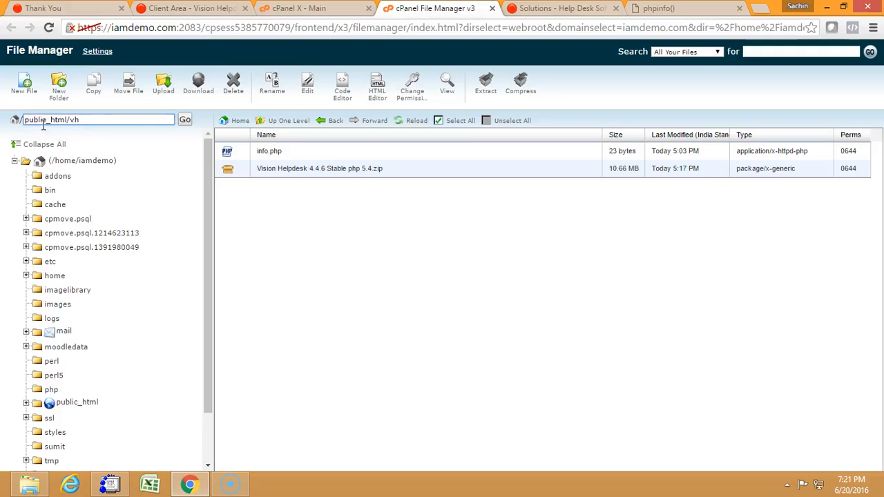
click(290, 153)
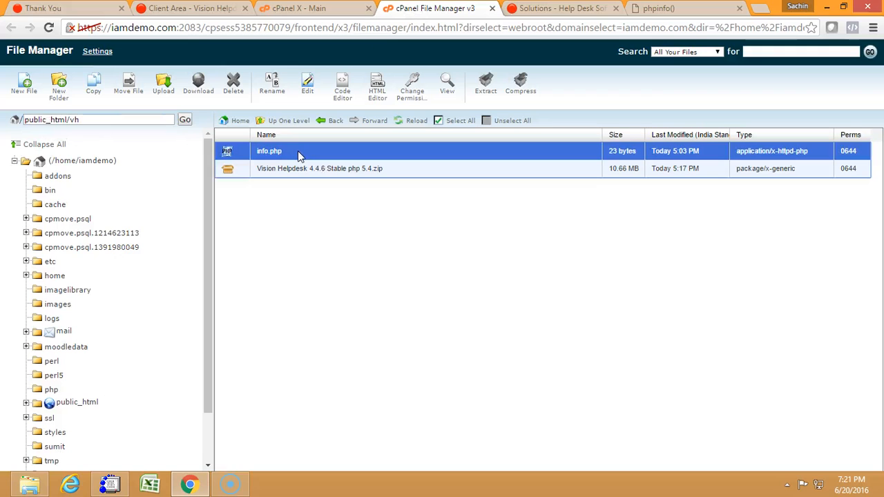
right_click(298, 151)
click(336, 185)
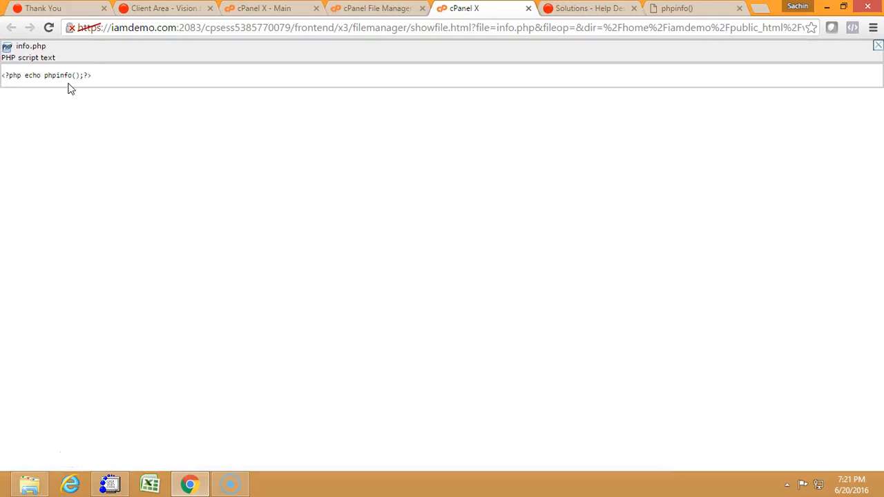
click(528, 8)
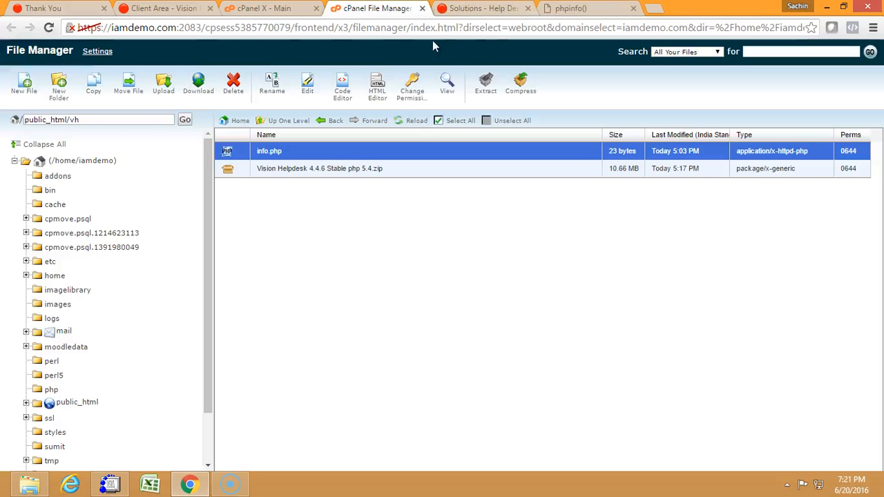
Check the server's PHP version on the vh.iamdemo.com/info.php page and compare it with the packages in the client area.
click(565, 12)
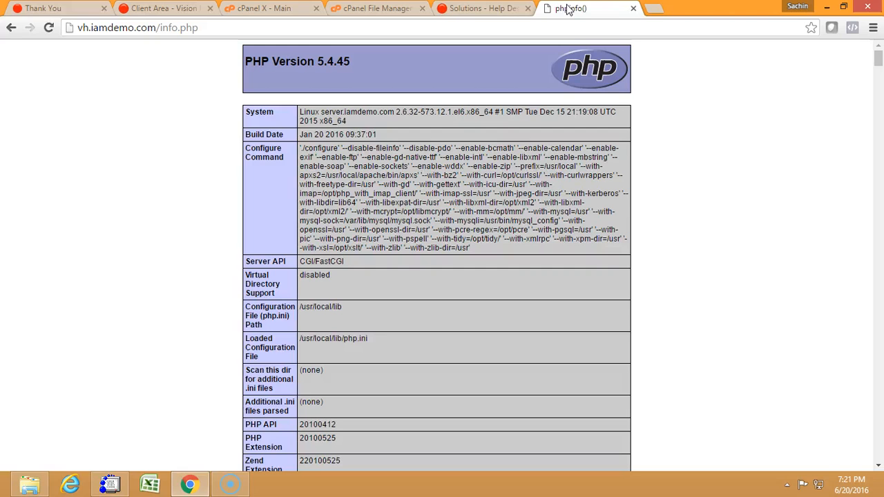
click(218, 29)
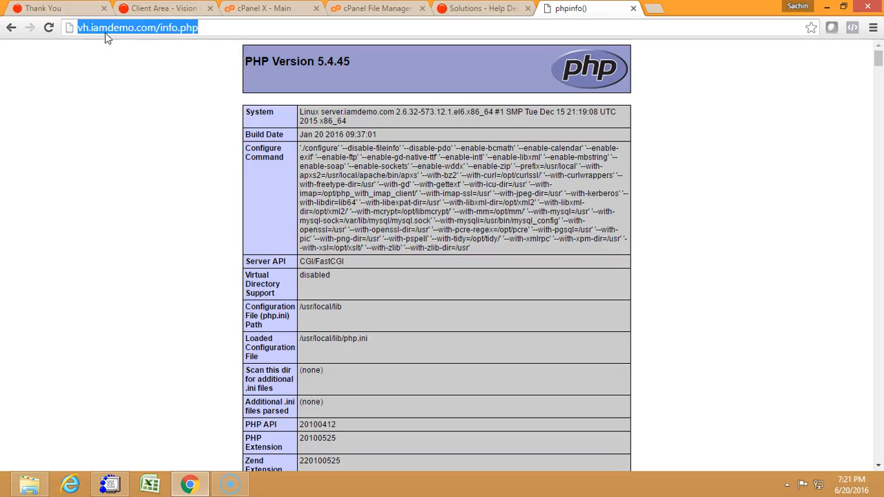
click(154, 30)
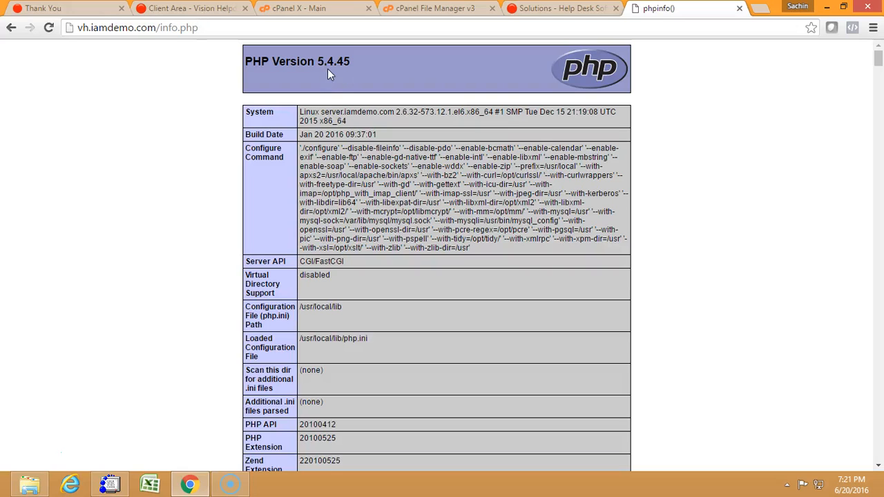
click(198, 10)
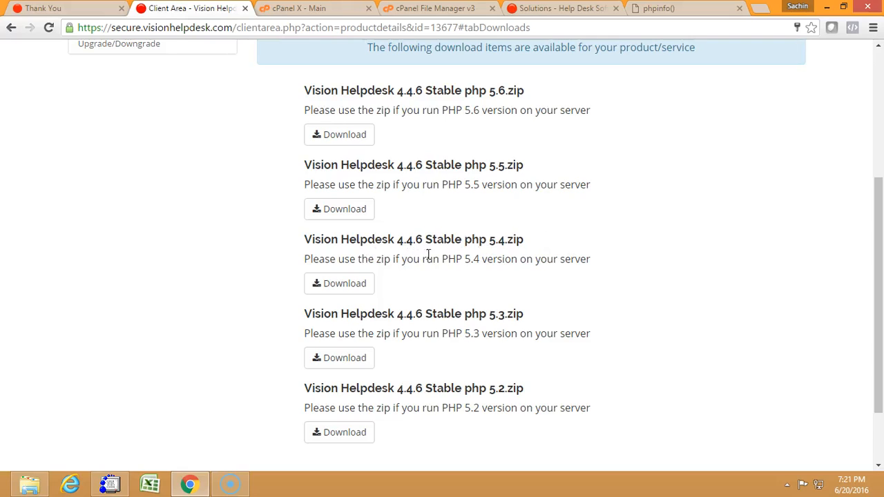
Extract Vision Helpdesk 4.4.6 Stable php 5.4.zip into /public_html/vh in the cPanel File Manager.
click(307, 8)
click(415, 8)
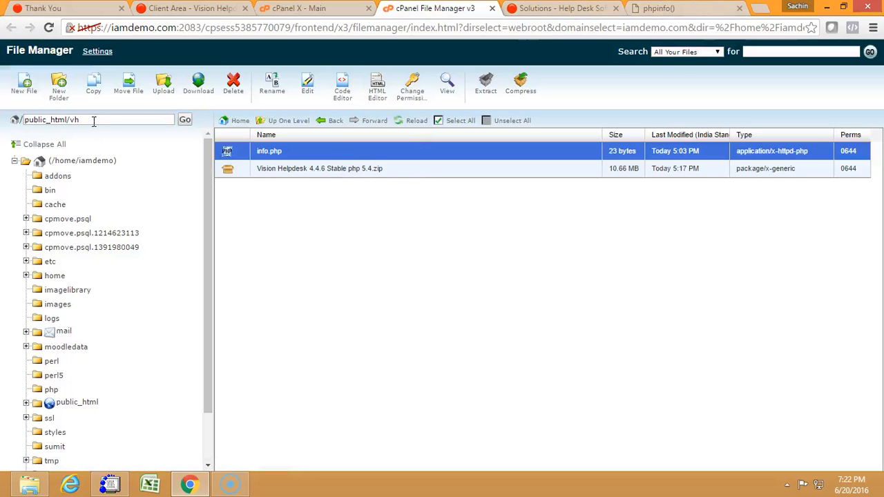
right_click(401, 171)
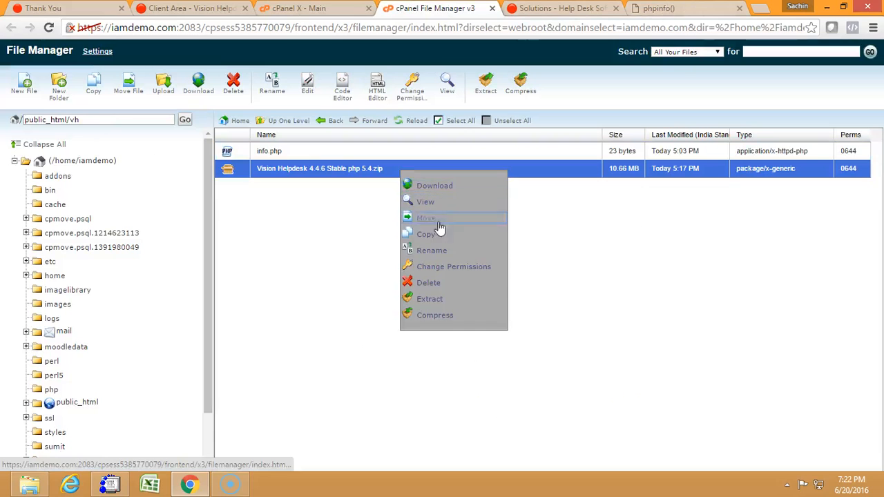
click(443, 302)
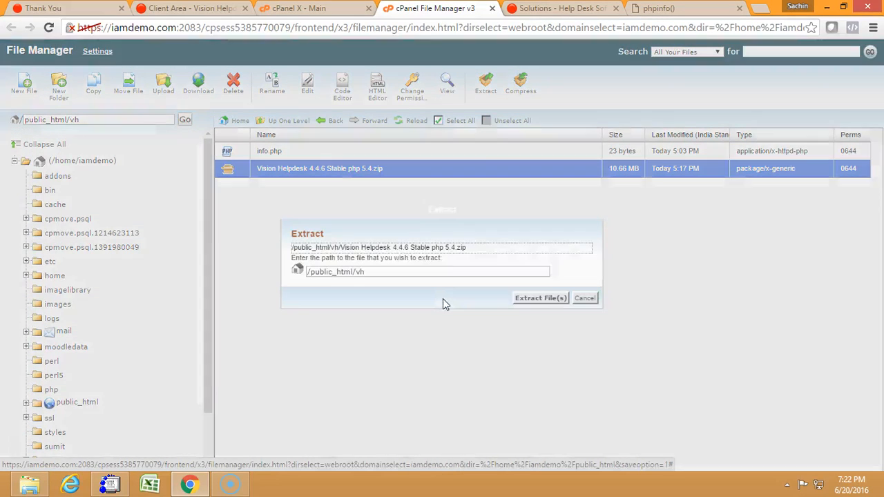
click(531, 299)
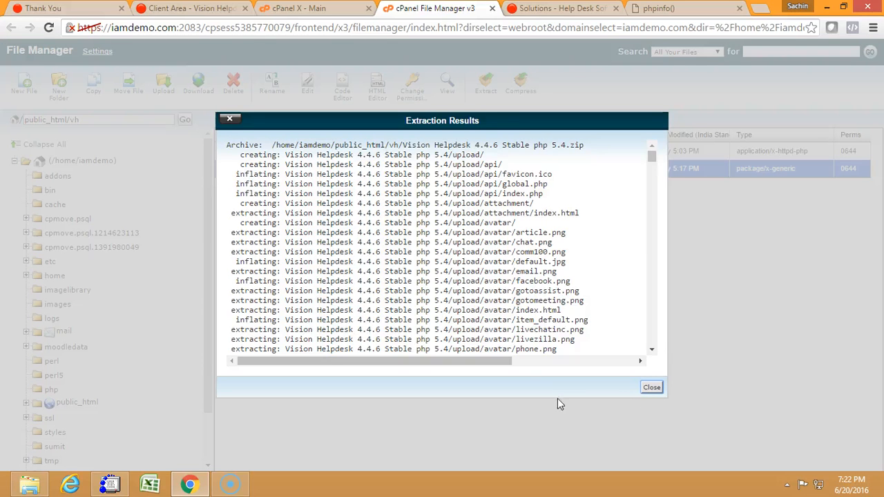
click(651, 388)
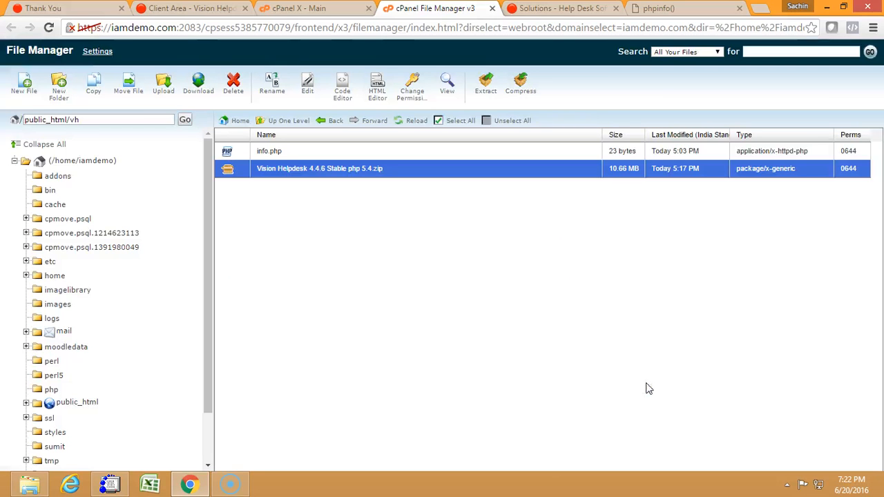
Move everything in the extracted package's upload folder to /public_html/vh/.
click(185, 120)
double_click(409, 152)
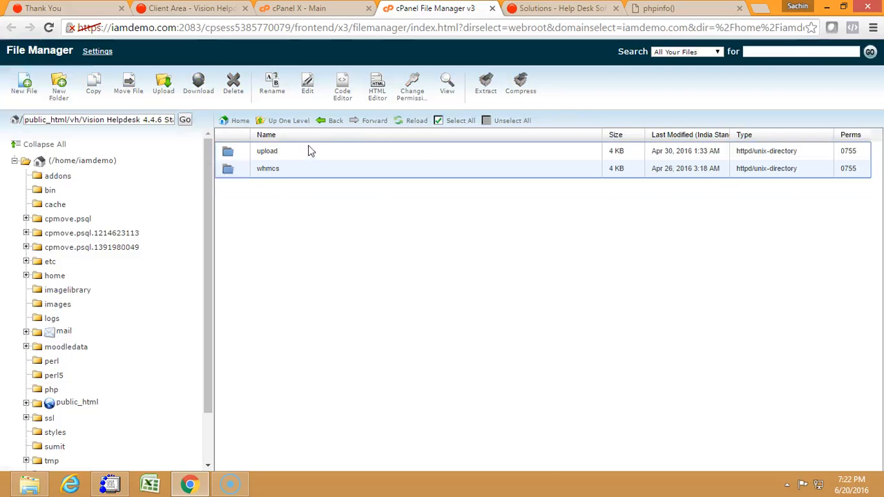
double_click(309, 152)
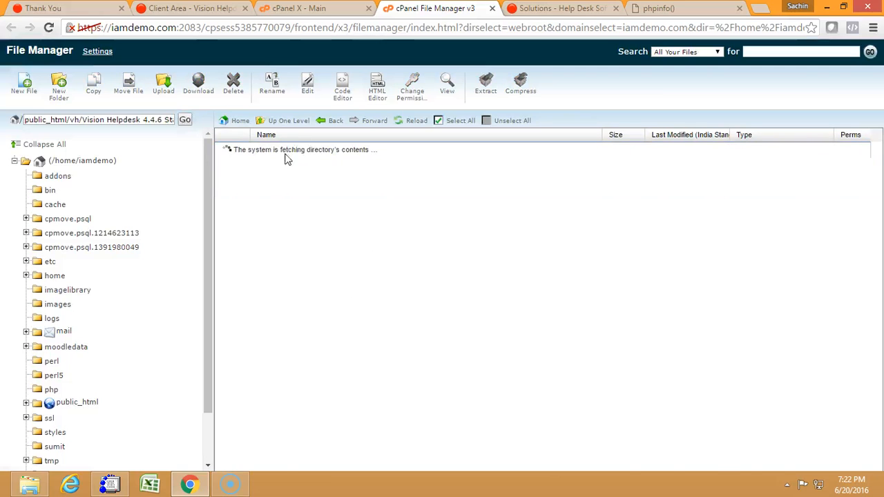
click(454, 123)
right_click(396, 181)
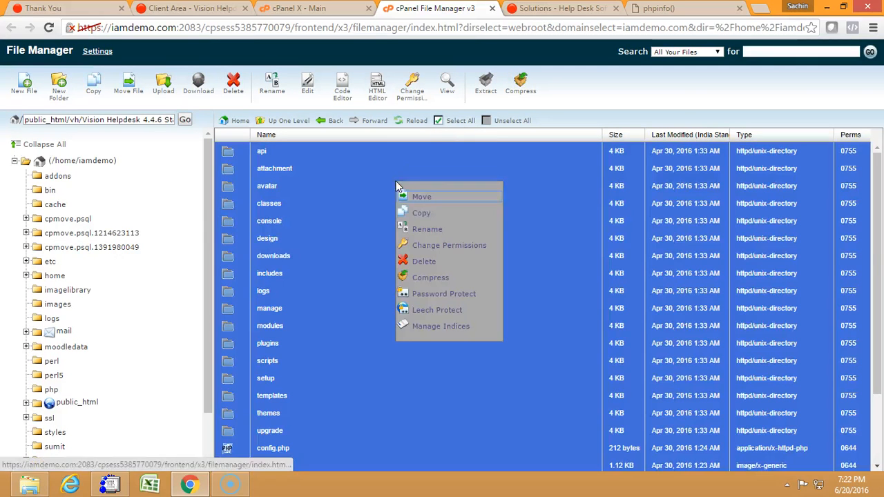
click(424, 200)
key(BackSpace)
key(BackSpace)
key(BackSpace)
key(BackSpace)
key(BackSpace)
key(BackSpace)
key(BackSpace)
key(BackSpace)
key(BackSpace)
key(BackSpace)
key(BackSpace)
key(BackSpace)
key(BackSpace)
key(BackSpace)
key(BackSpace)
key(BackSpace)
key(BackSpace)
key(BackSpace)
key(BackSpace)
key(BackSpace)
key(BackSpace)
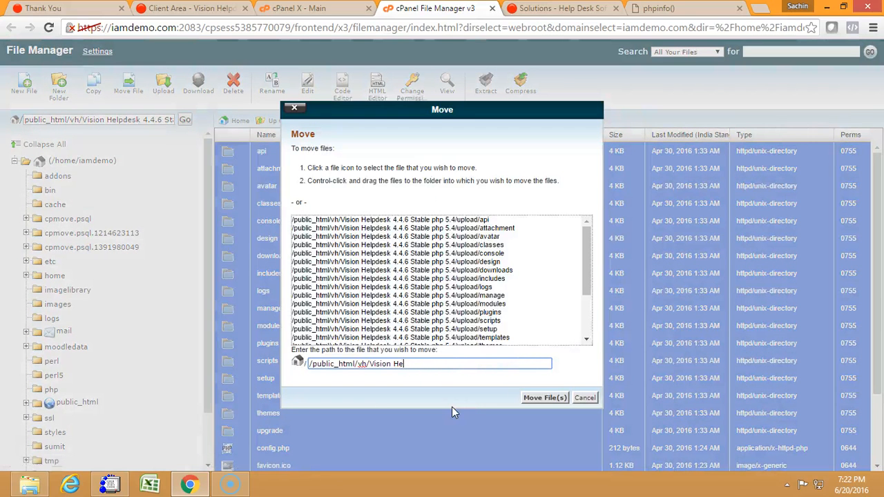
click(537, 397)
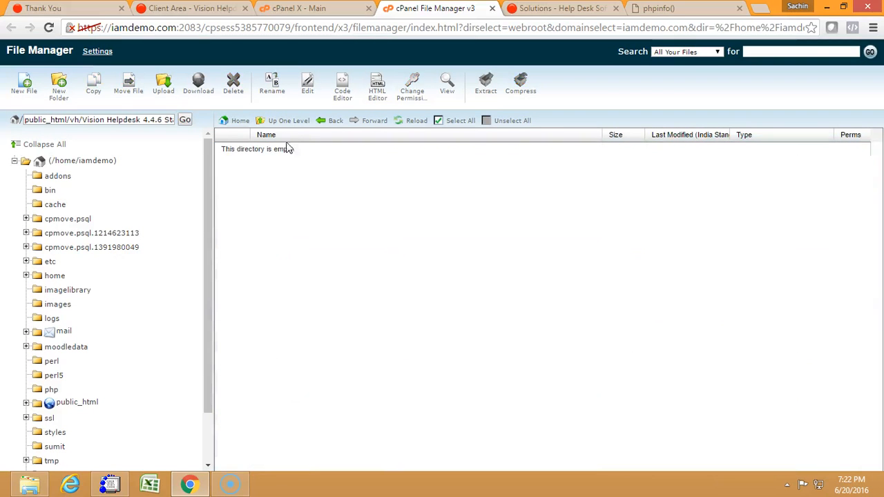
Go back up to public_html/vh and review the moved files and folders.
click(288, 123)
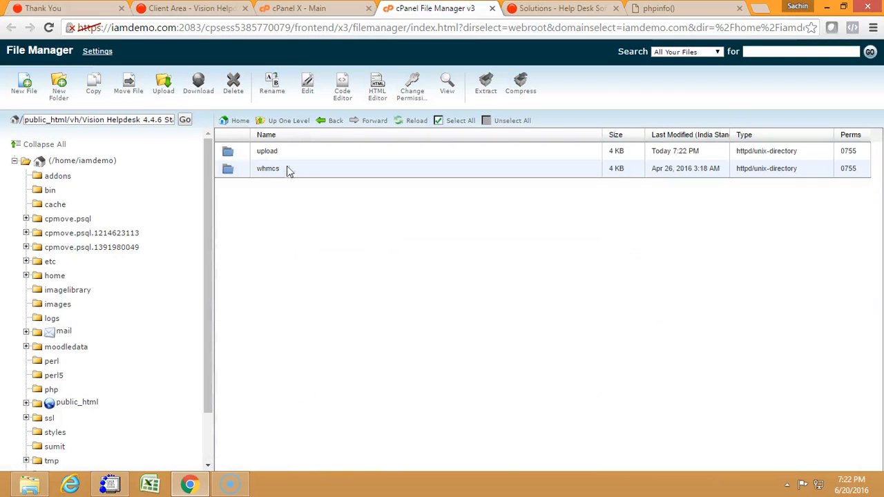
click(289, 122)
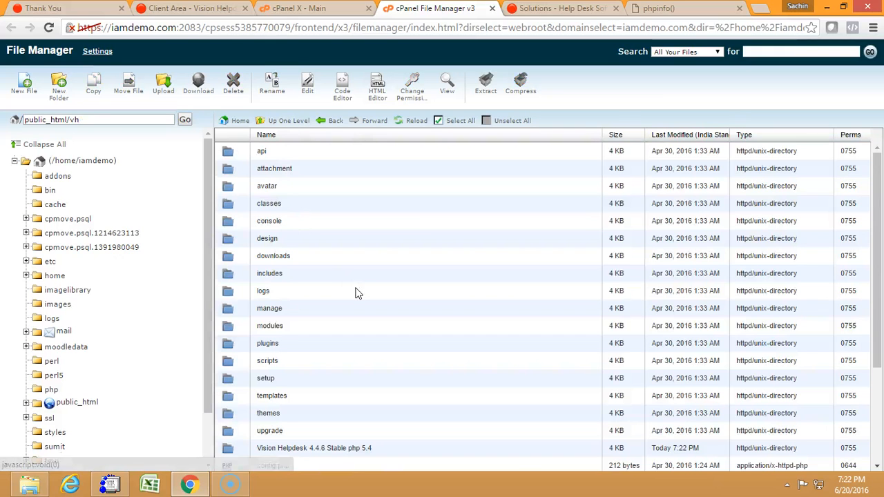
scroll(610, 387, down, 2)
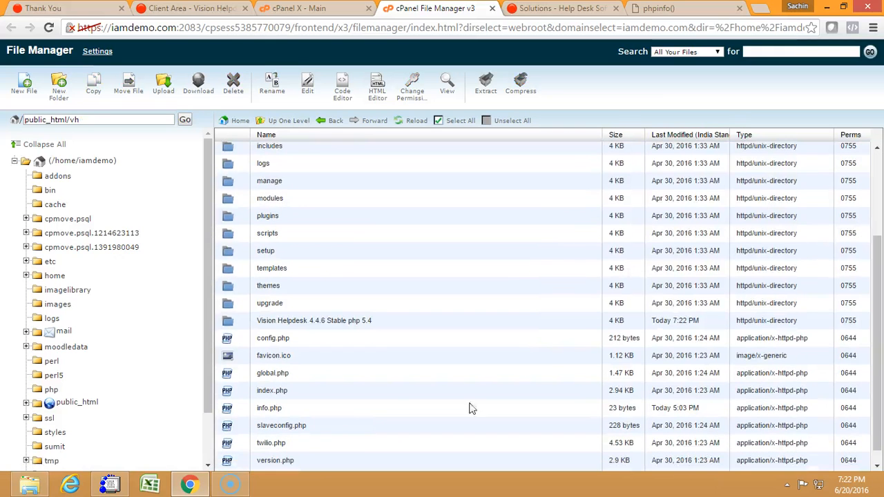
Delete the Vision Helpdesk 4.4.6 Stable php 5.4 folder from public_html/vh.
click(384, 322)
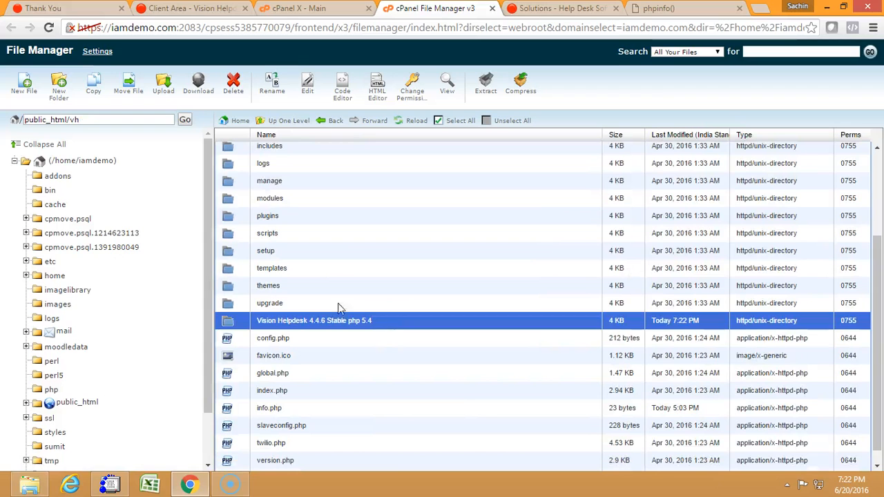
click(234, 84)
click(537, 298)
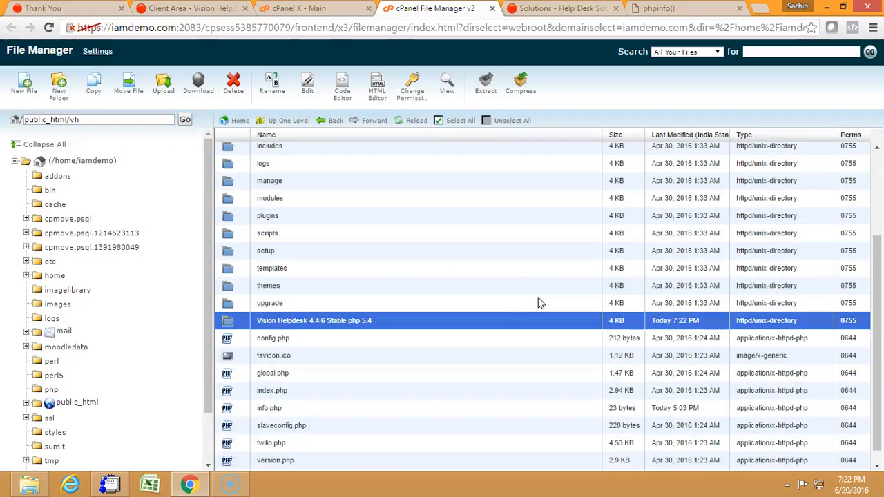
mouse_move(881, 314)
mouse_down()
mouse_move(881, 228)
mouse_move(881, 314)
mouse_up()
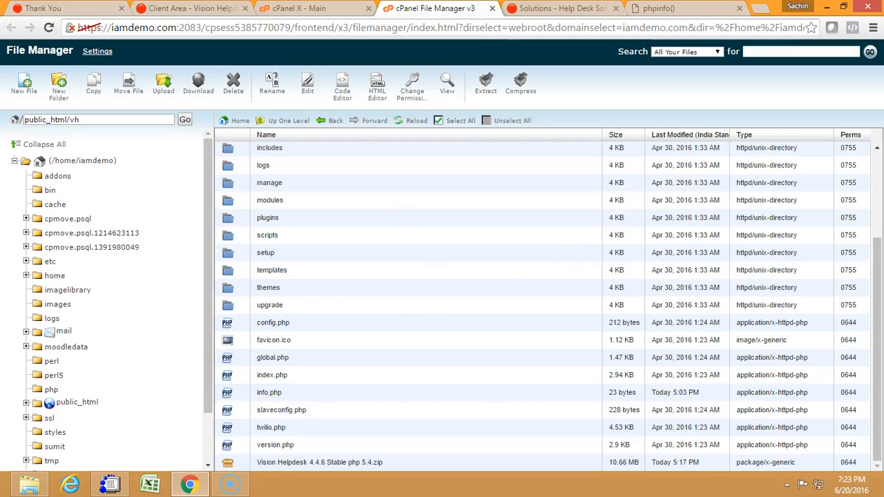
Open the Vision Helpdesk installer at vh.iamdemo.com/setup/ in place of the phpinfo page.
click(636, 11)
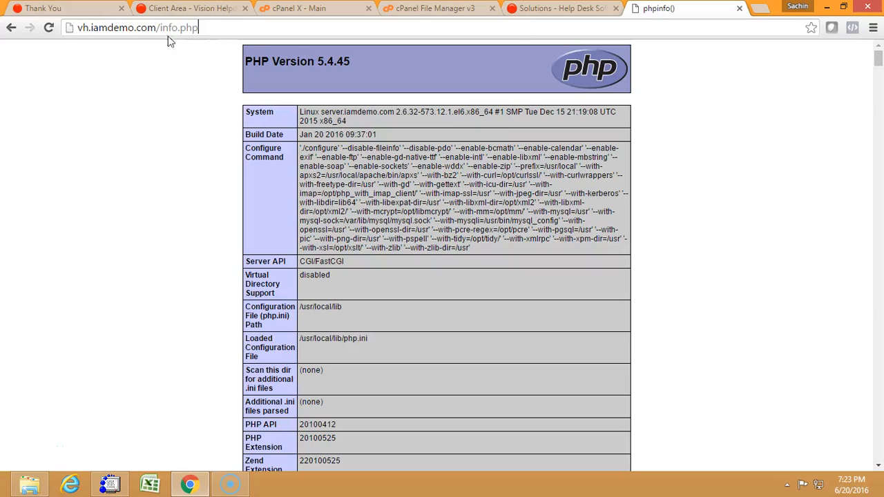
drag(160, 28, 201, 28)
key(BackSpace)
text(set)
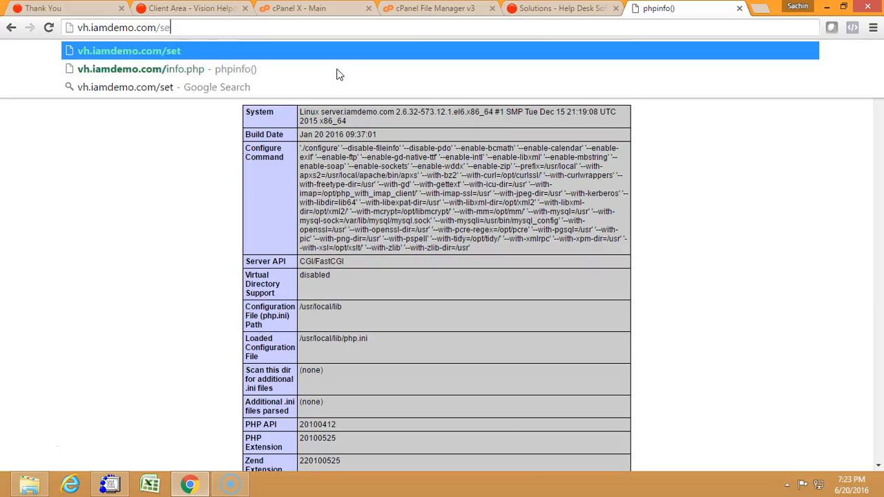
text(up/)
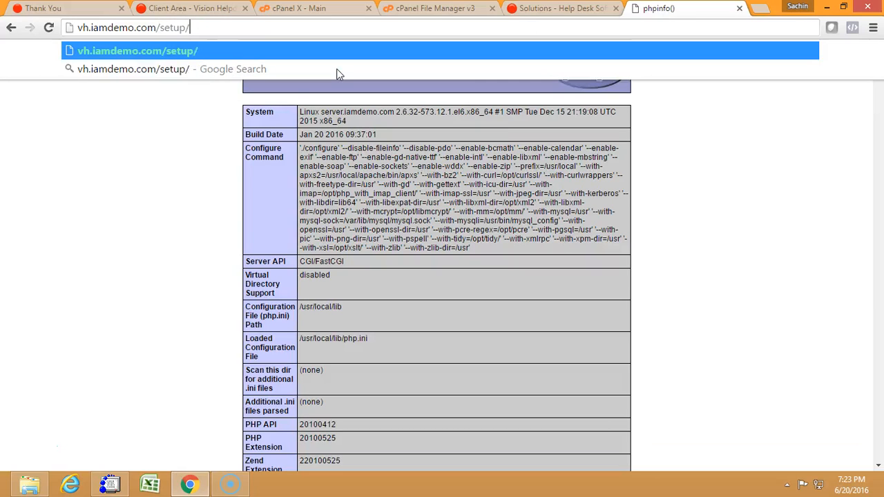
key(Return)
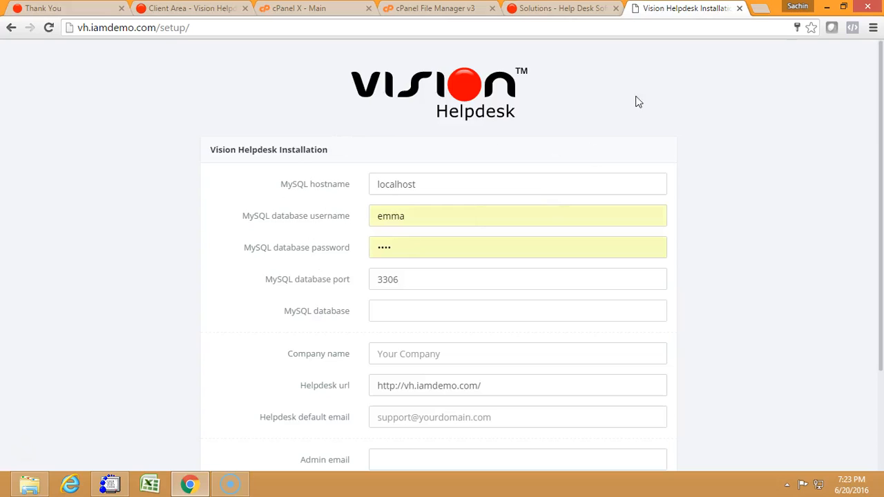
Open the Vision Helpdesk server requirements article on the support site and review its PHP modules and variables.
click(553, 11)
drag(882, 138, 882, 168)
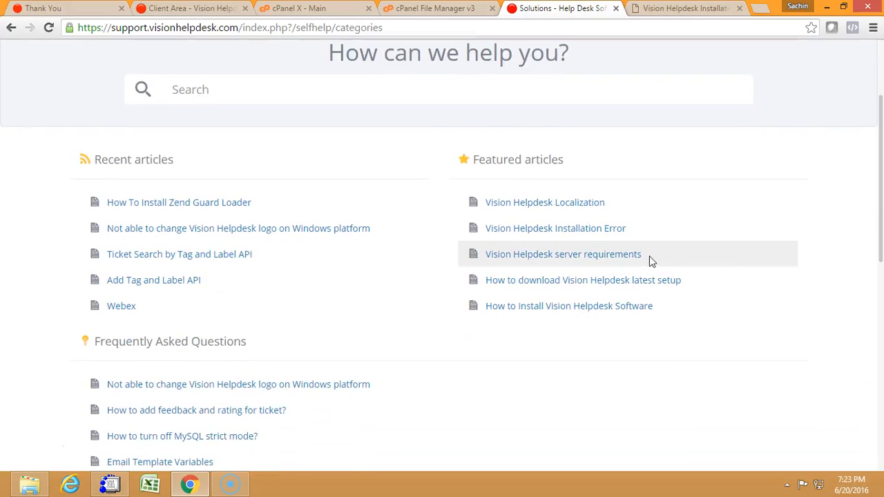
click(410, 291)
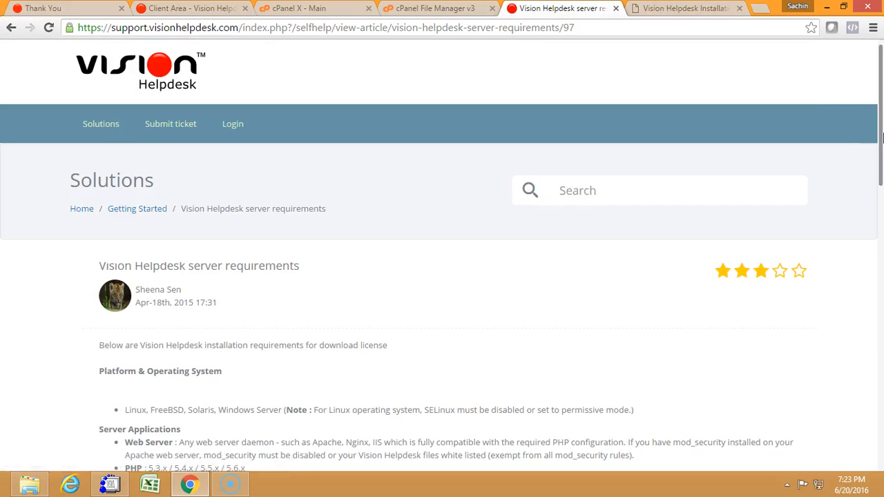
drag(882, 139, 882, 248)
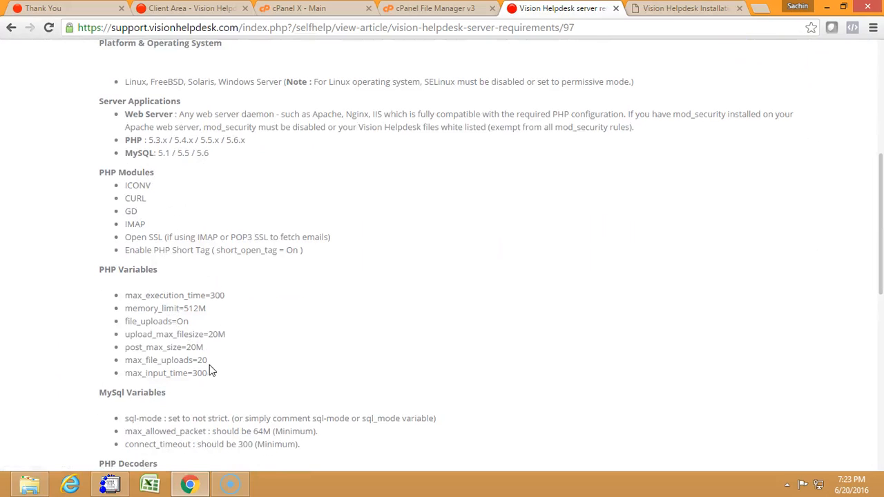
scroll(251, 376, down, 1)
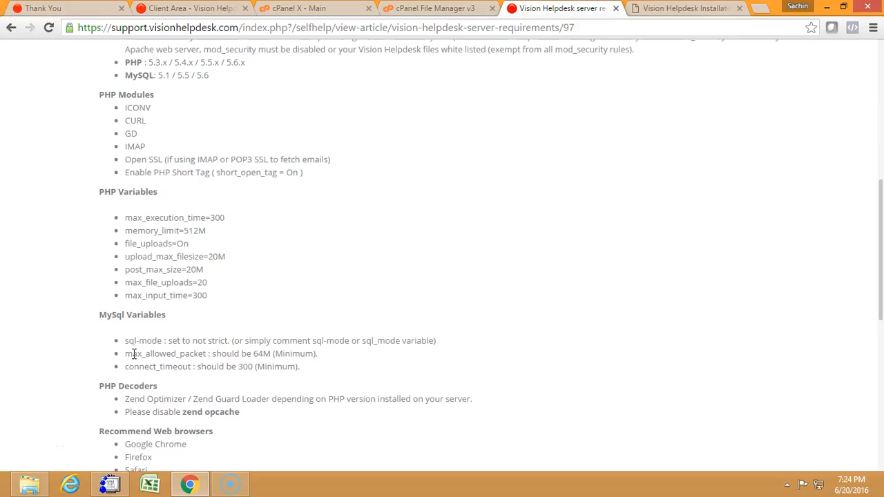
Switch to SSH Secure Shell and check the server's PHP version with php -v.
click(109, 484)
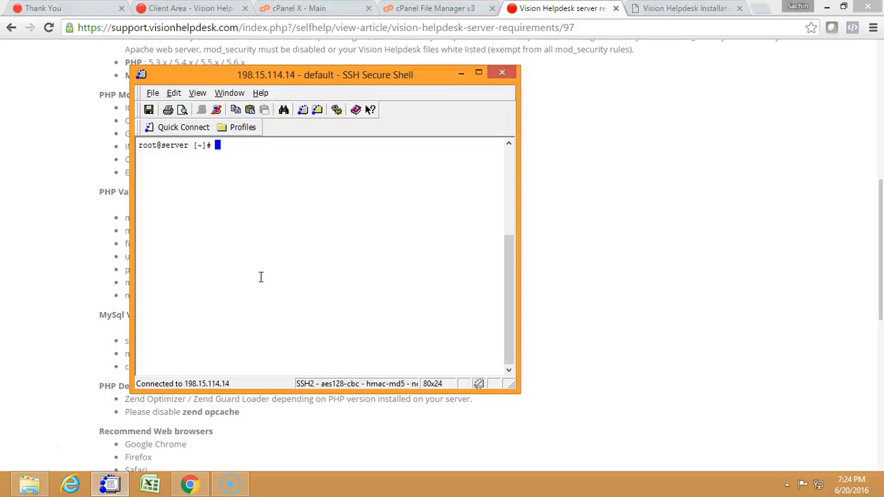
text(php -v)
key(Return)
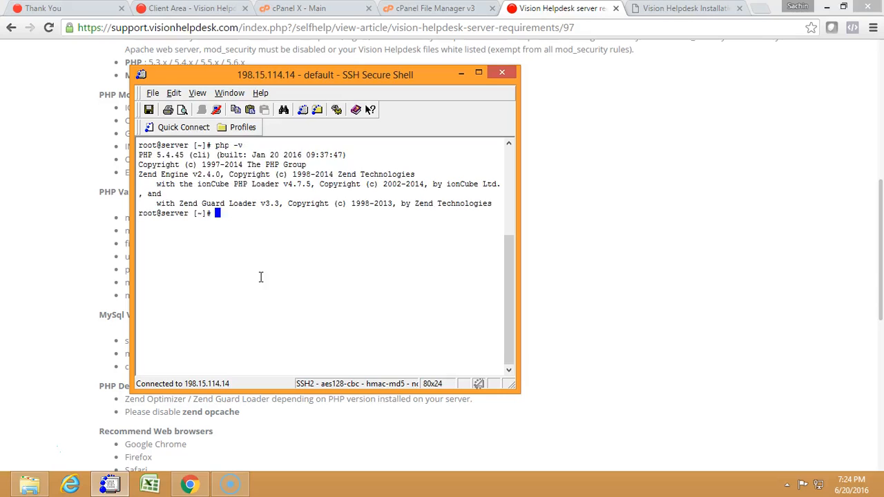
Look up the location of the PHP configuration file with php -i | grep php.ini.
text(php -i | grep php.ini)
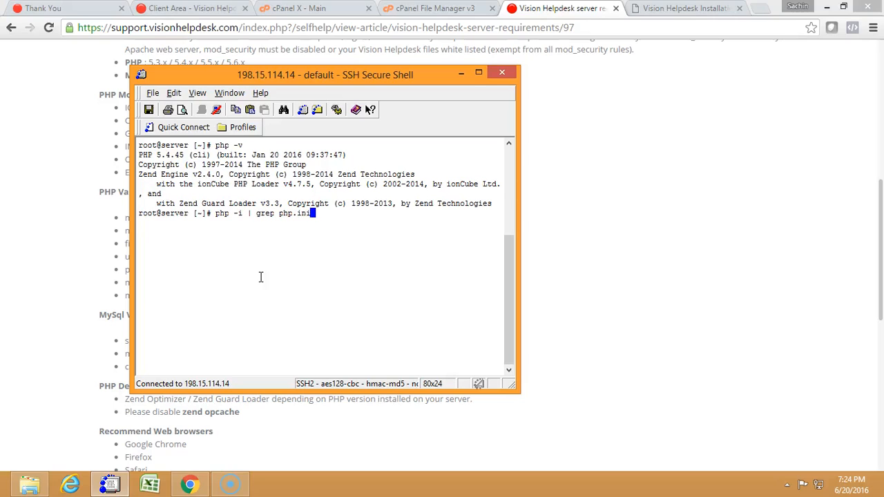
key(Return)
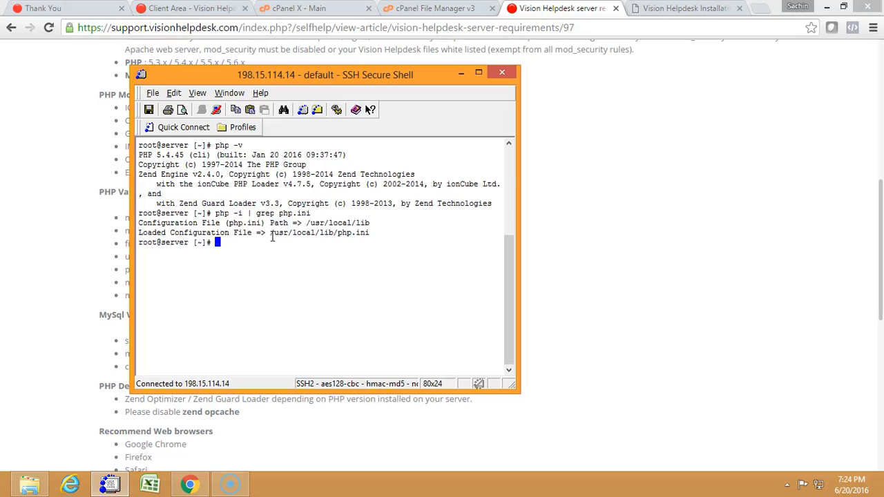
Copy the loaded configuration path, view /usr/local/lib/php.ini in nano, and exit the editor without changes.
drag(272, 237, 373, 237)
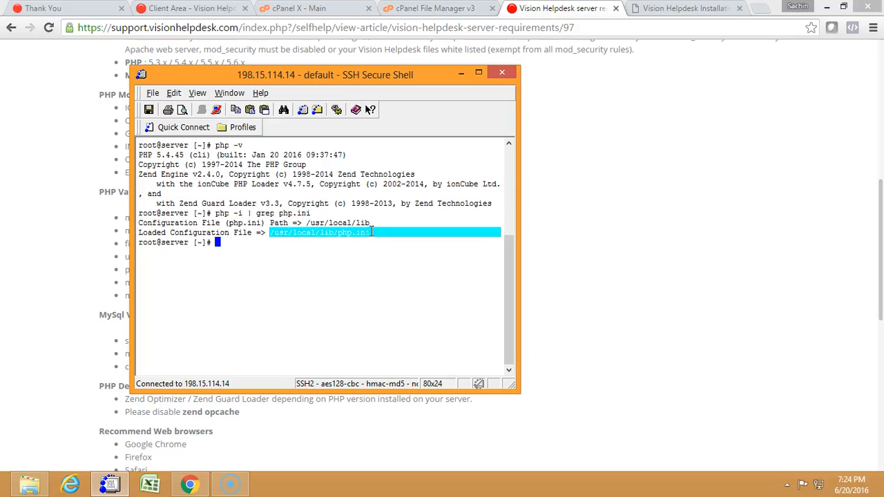
right_click(373, 237)
click(394, 239)
text(nano)
text(/usr/local/lib/php.ini)
key(Return)
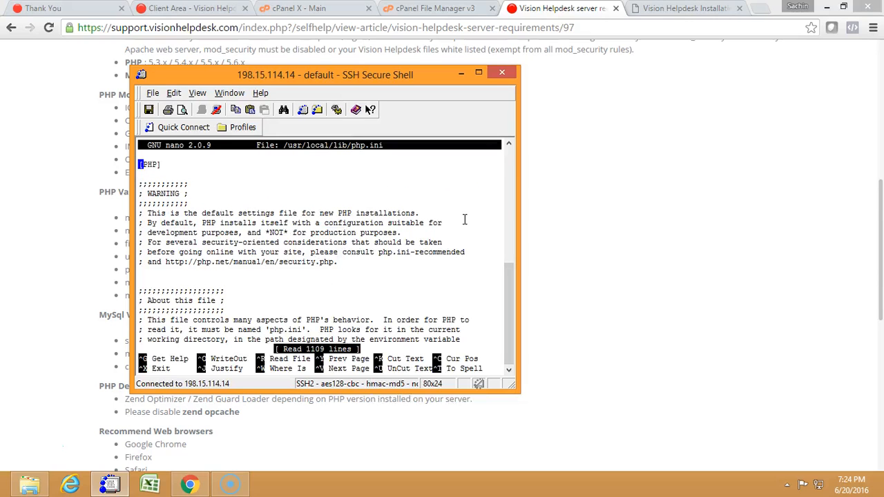
key(ctrl+x)
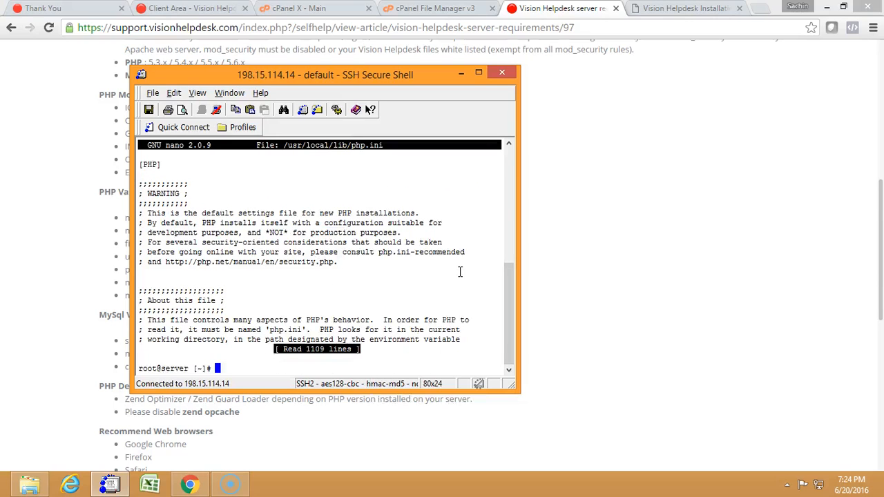
Return to the server requirements article in Chrome and read the MySQL variables and PHP decoders sections.
click(48, 246)
scroll(49, 245, down, 1)
scroll(48, 246, down, 2)
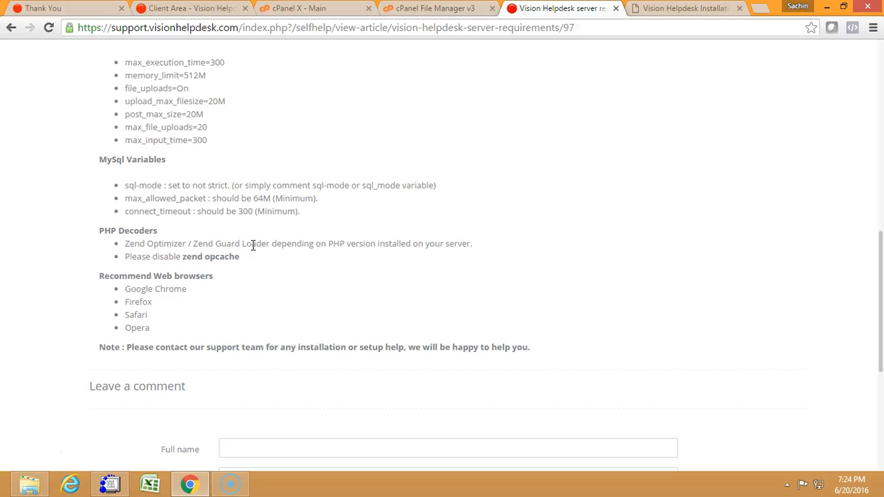
Go back to the solutions list and read the How To Install Zend Guard Loader article.
click(49, 28)
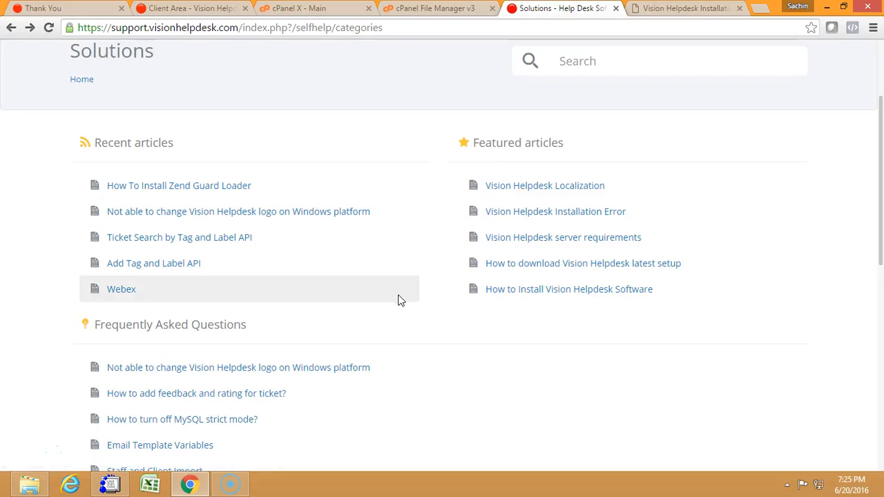
click(225, 187)
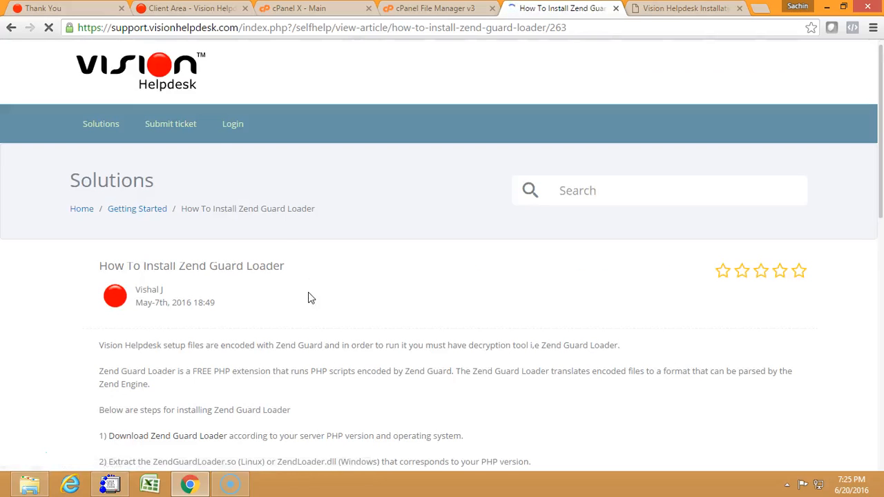
scroll(308, 293, down, 2)
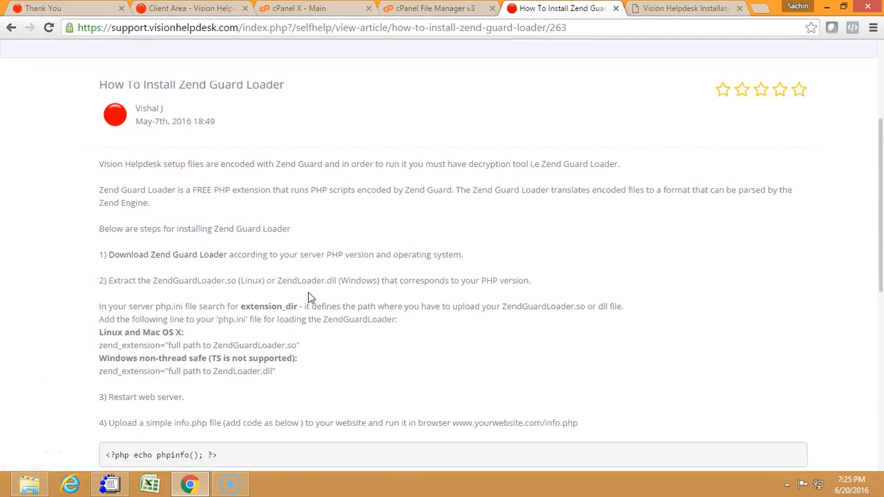
scroll(308, 292, up, 1)
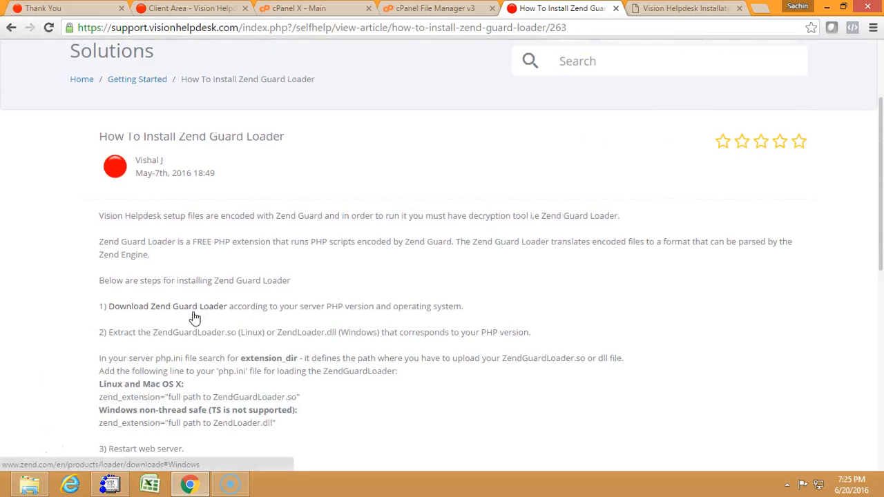
Open vh.iamdemo.com/info.php in a new browser tab.
click(670, 9)
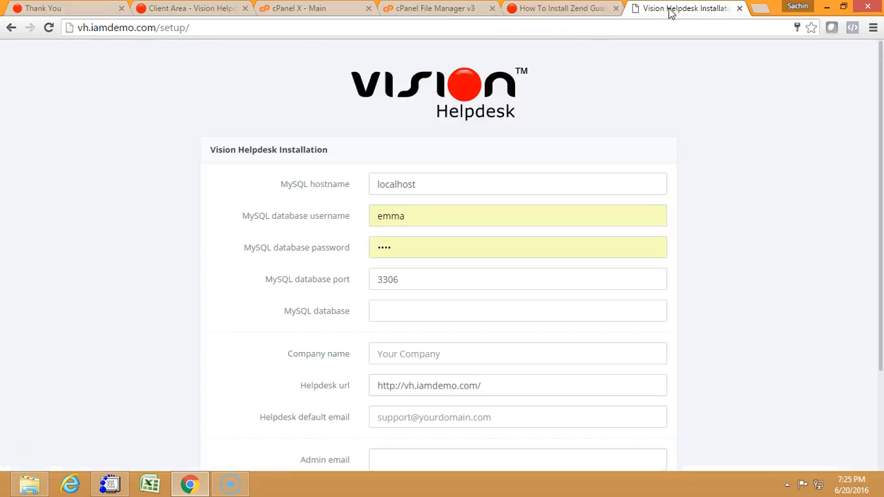
click(757, 14)
text(iamdemo.com/cpanel)
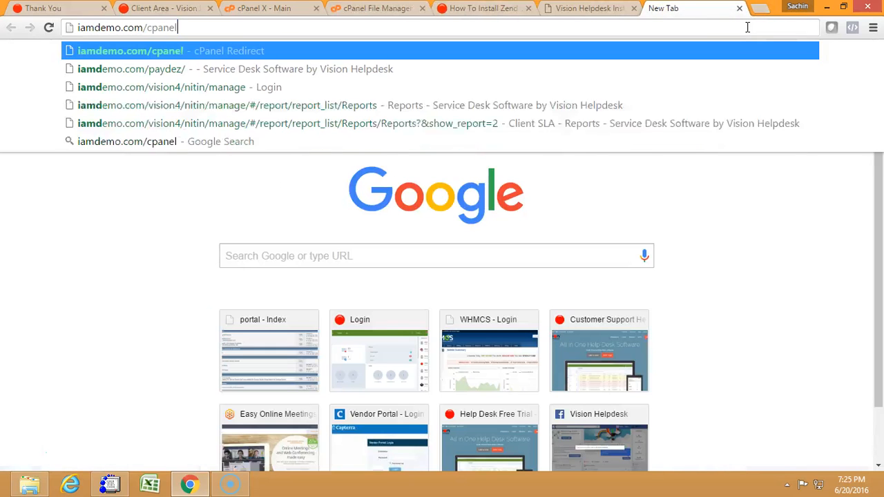
key(Delete)
key(ctrl+a)
text(vh)
key(Right)
key(Return)
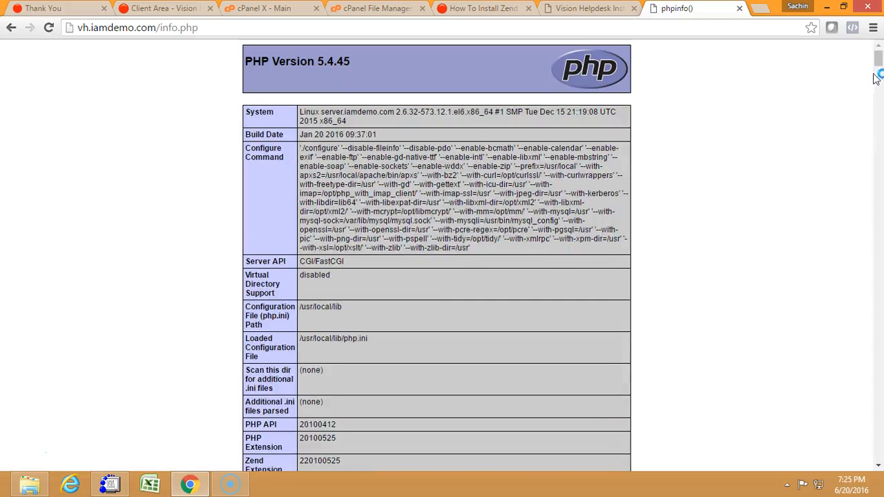
Search the phpinfo page for "zend" and step through the matches to the Zend Engine credits box.
key(ctrl+f)
text(zend)
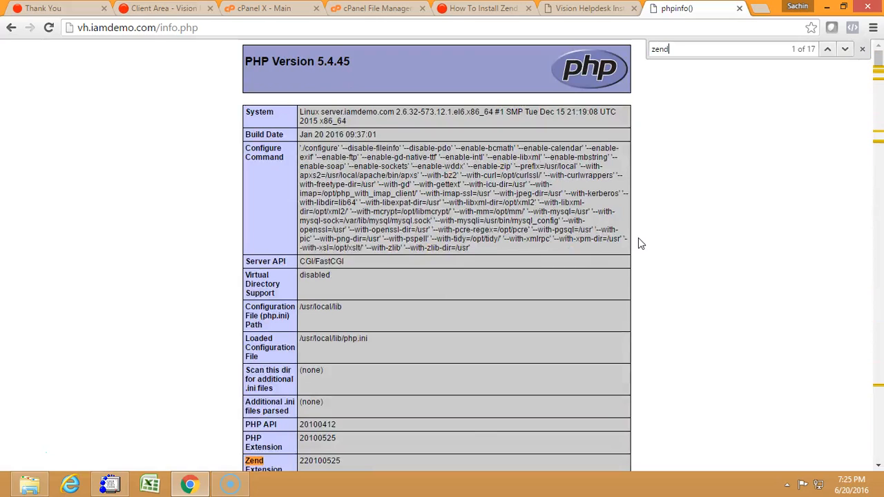
key(Return)
key(Return)
key(Return)
key(Return)
key(Return)
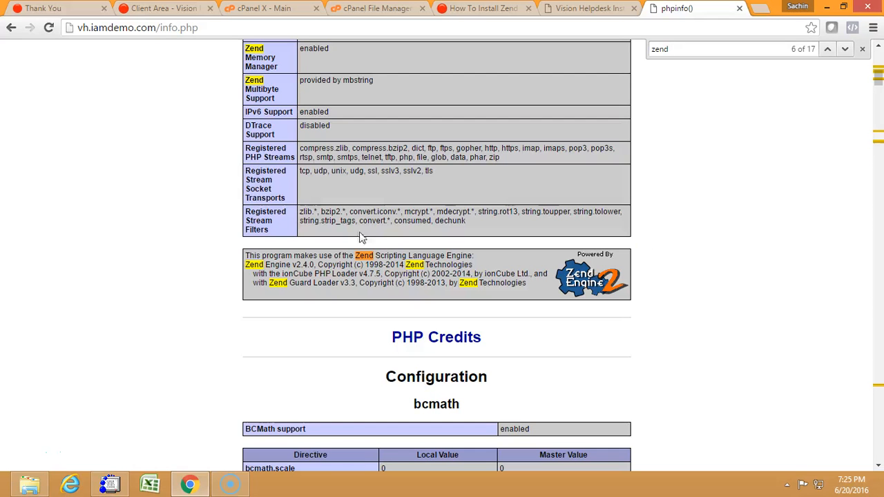
Clear the page search and highlight the Zend Guard Loader name and version in the credits box.
drag(269, 284, 357, 285)
click(295, 309)
key(ctrl+f)
key(BackSpace)
drag(271, 283, 357, 285)
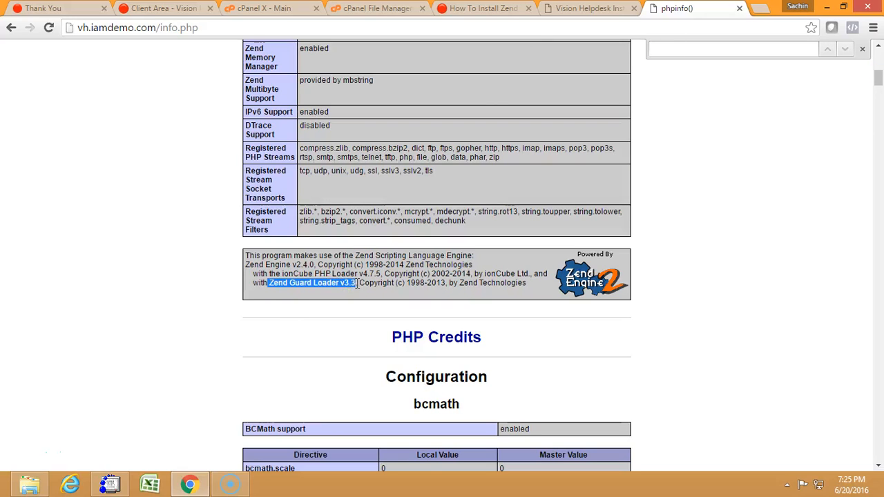
click(353, 304)
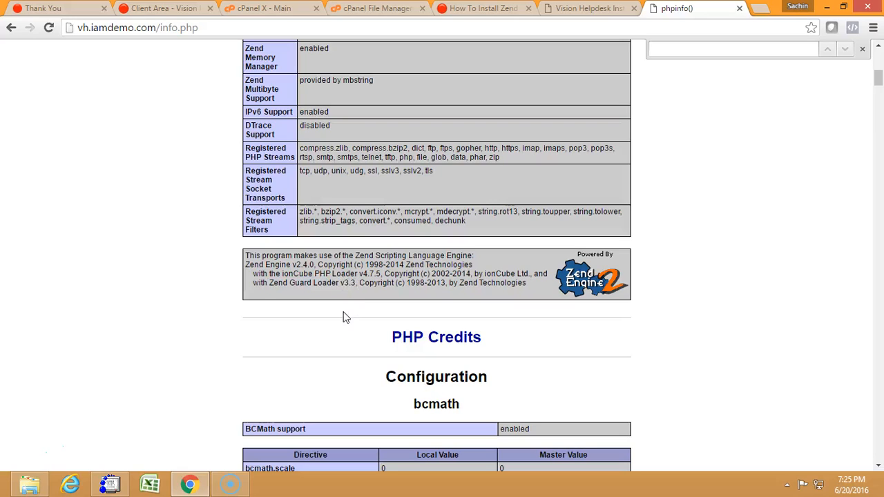
drag(269, 284, 356, 288)
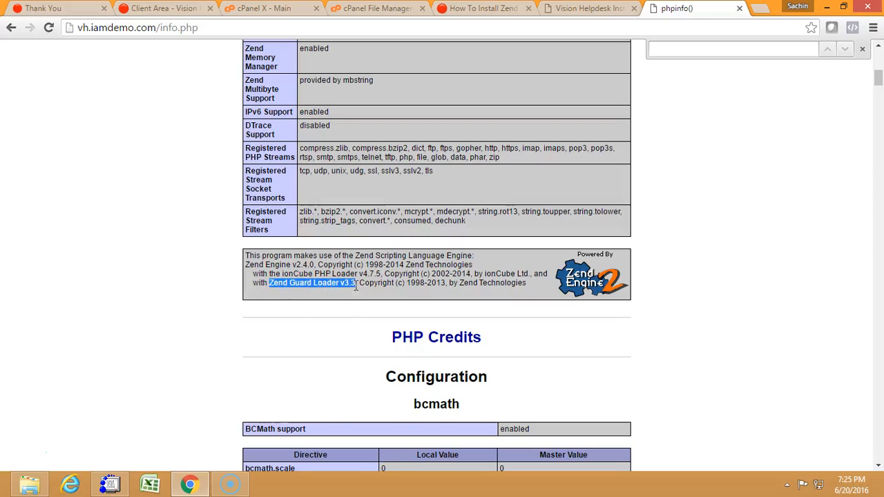
Return to the Vision Helpdesk installation form and clear the prefilled MySQL database username.
click(558, 8)
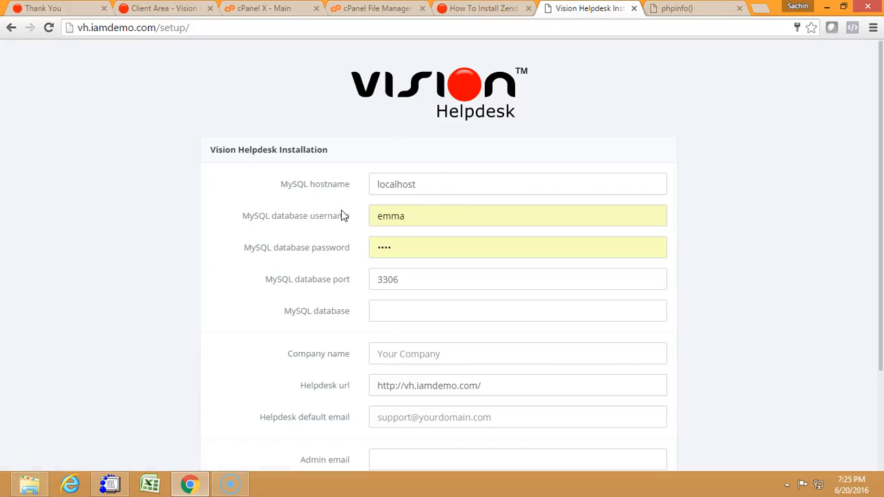
scroll(341, 210, down, 1)
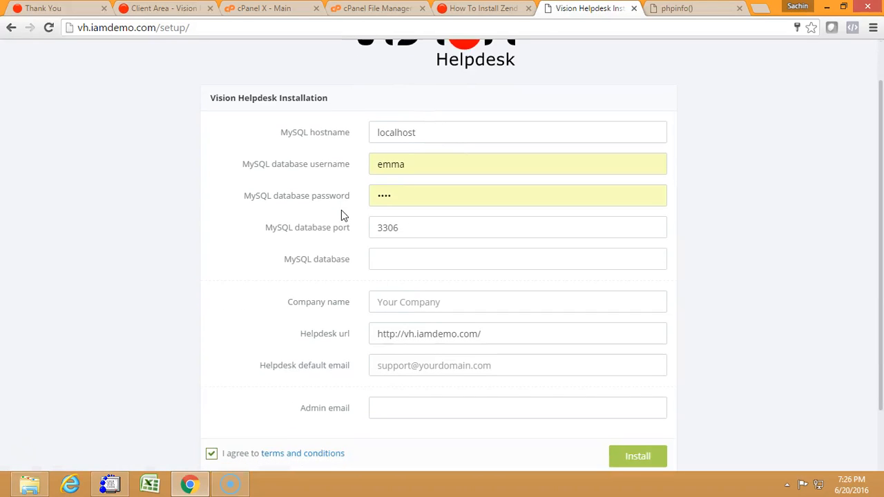
double_click(440, 166)
key(BackSpace)
key(Tab)
click(391, 162)
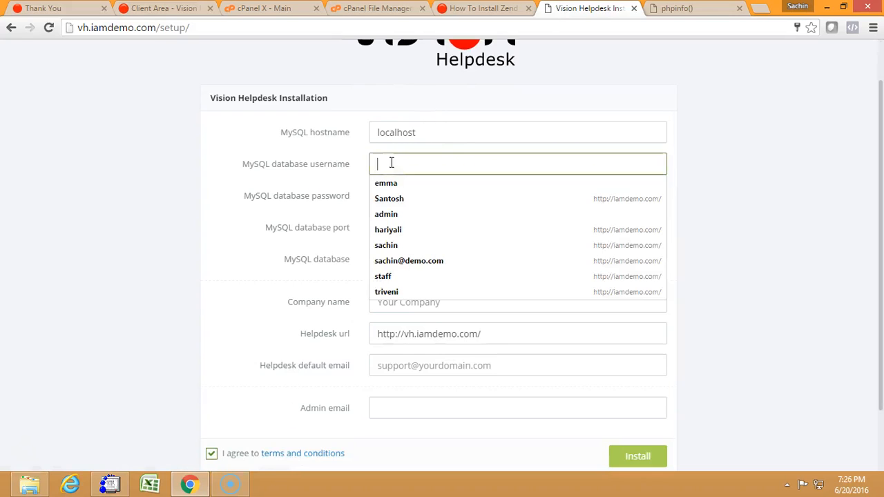
click(345, 152)
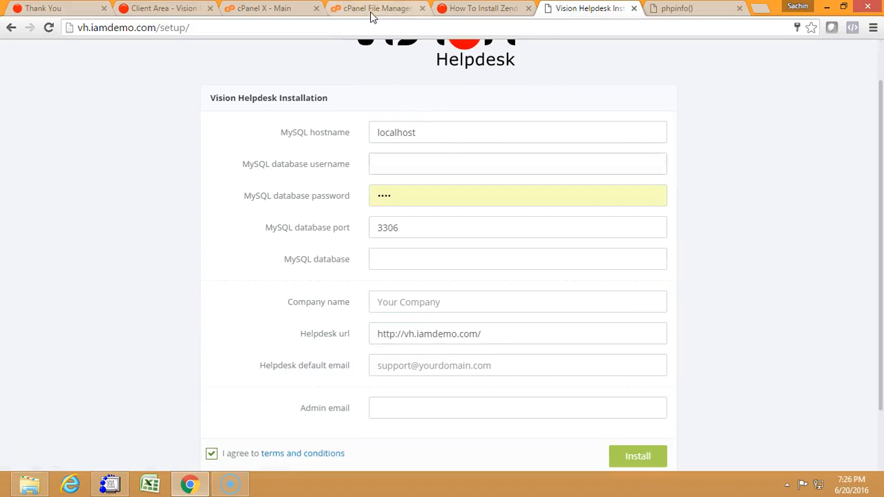
Switch to the cPanel main page, search its features for MySQL, and open the MySQL Database Wizard.
click(276, 9)
click(231, 225)
text(mysq)
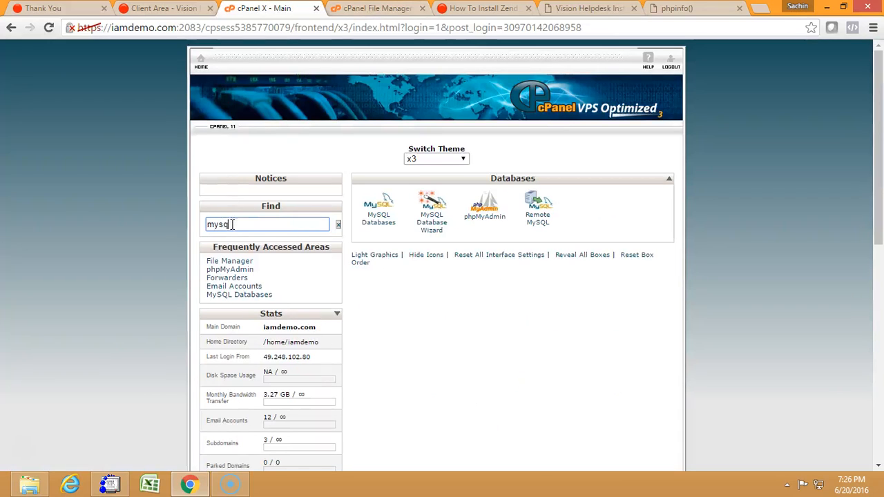
click(431, 221)
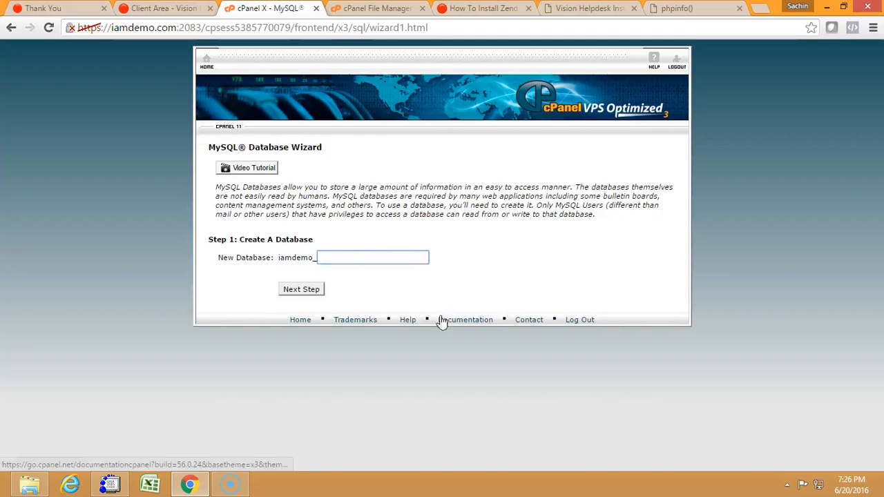
Create a new MySQL database with the name visionhelpdesk1, copying that name before continuing.
text(vision)
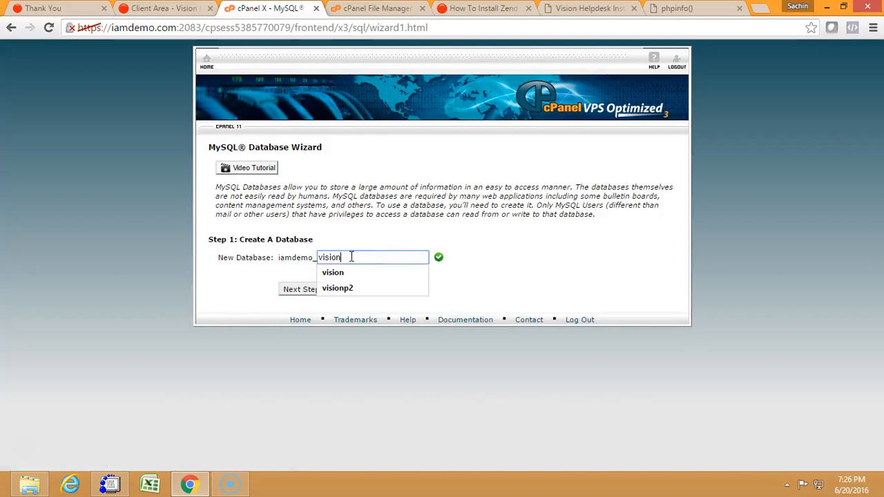
text(helpdesk1)
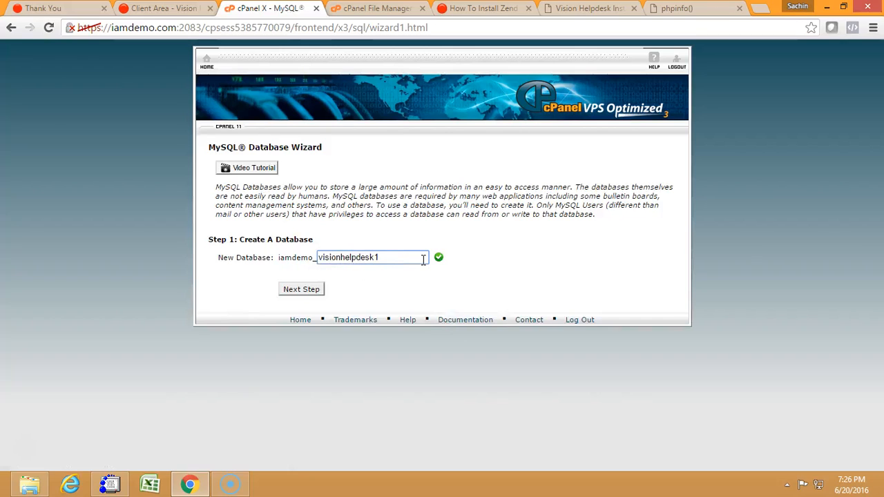
drag(397, 254, 309, 239)
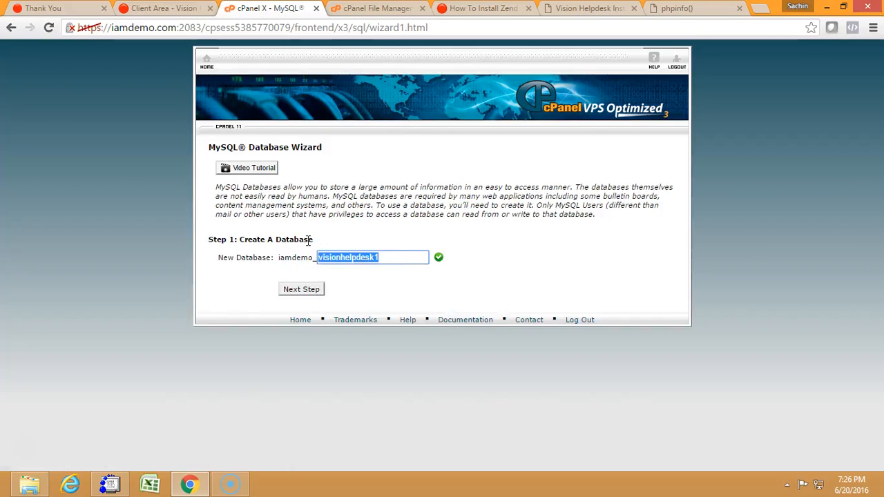
click(317, 290)
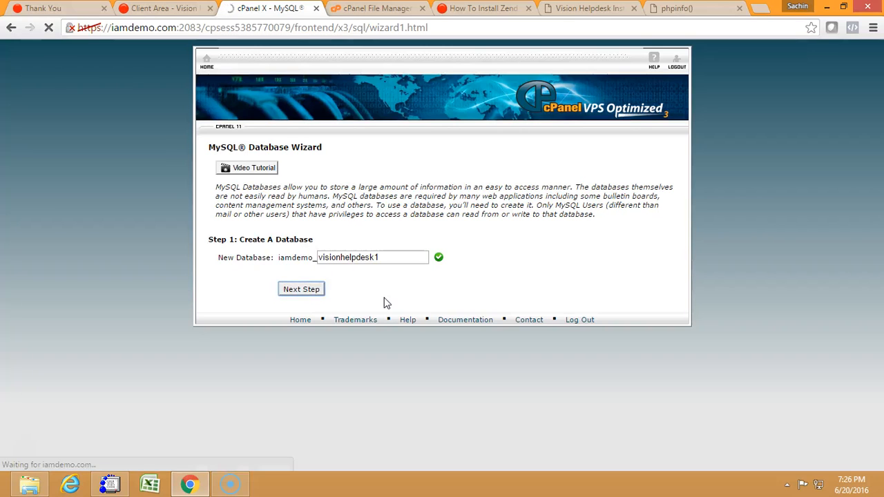
Enter vision as the new database username, then fill in and confirm the database user's password.
text(visionhe)
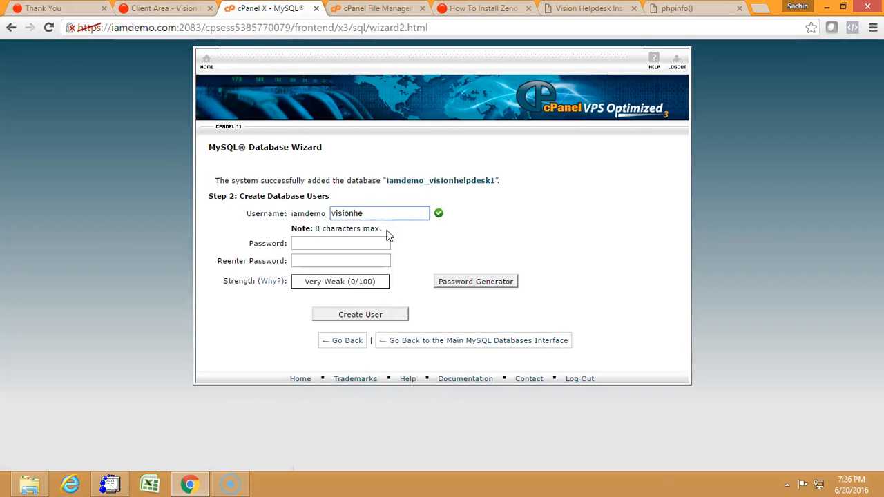
key(BackSpace)
key(BackSpace)
key(Tab)
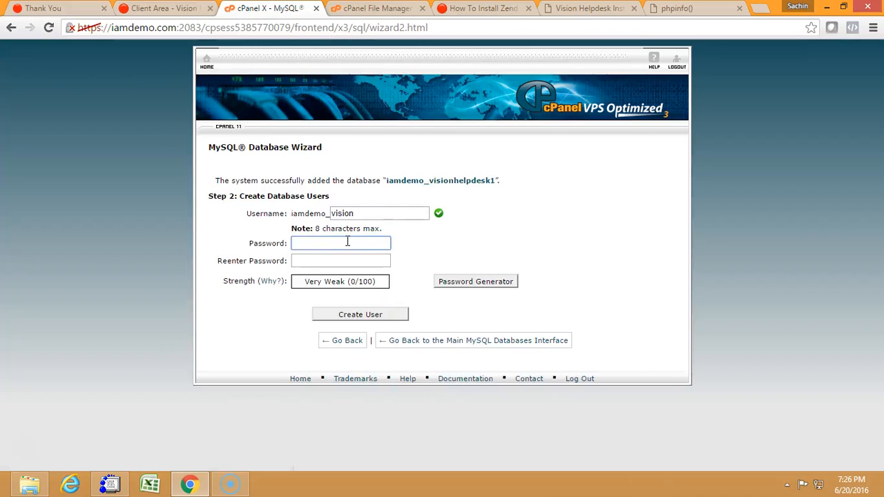
text(••••••)
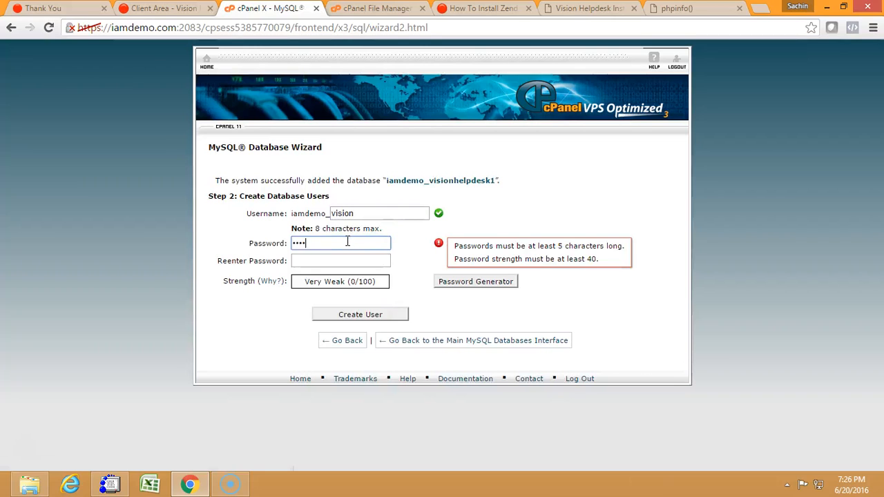
click(323, 261)
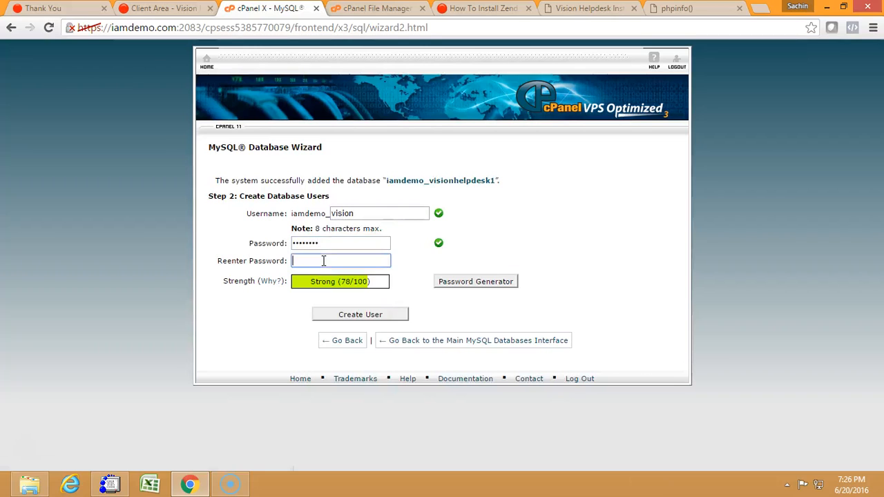
text(••••••••)
Change the database username to vh, try to create the user, and go back in the wizard.
click(359, 213)
double_click(359, 213)
text(vh)
click(344, 316)
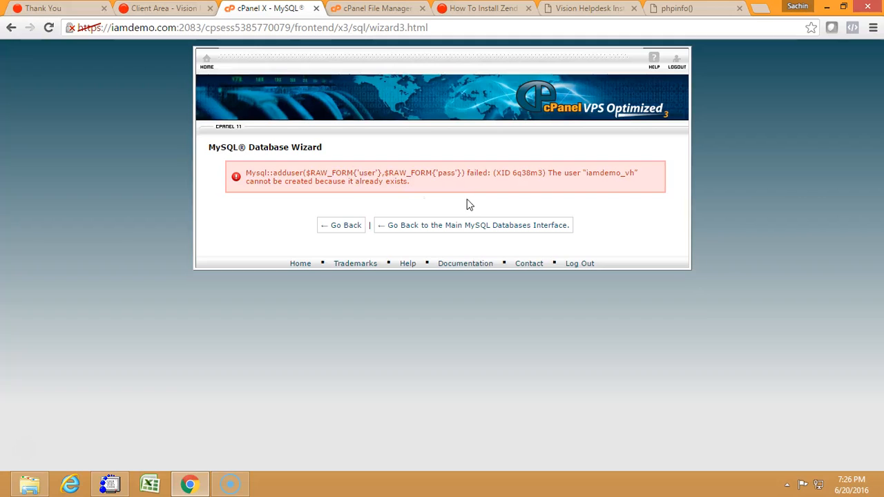
click(352, 232)
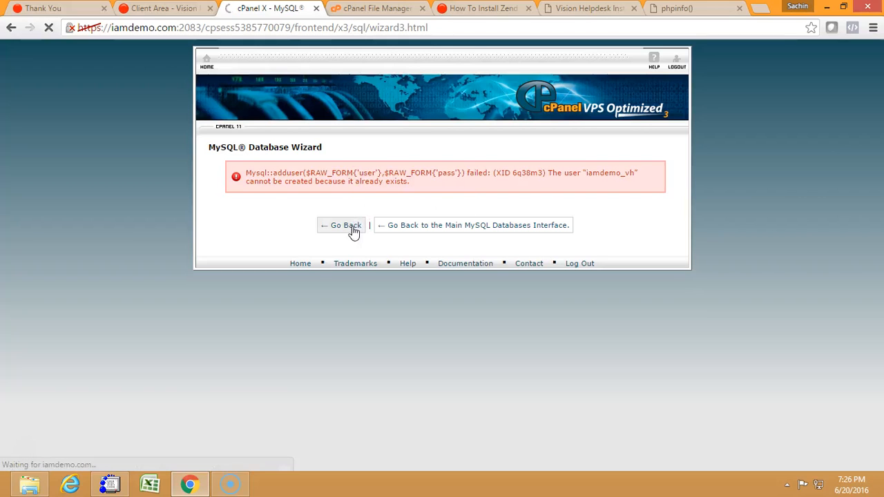
Create another MySQL database with the name vh1.
click(326, 257)
text(vh)
click(312, 291)
Create a database user with the username vh1, entering and confirming the database user's password.
click(367, 217)
text(vh1)
click(327, 241)
text(•••)
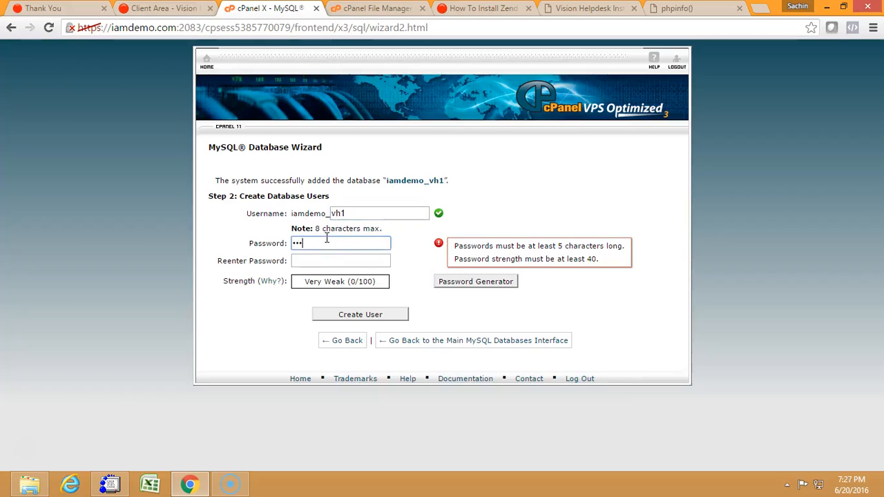
text(•••••)
click(310, 257)
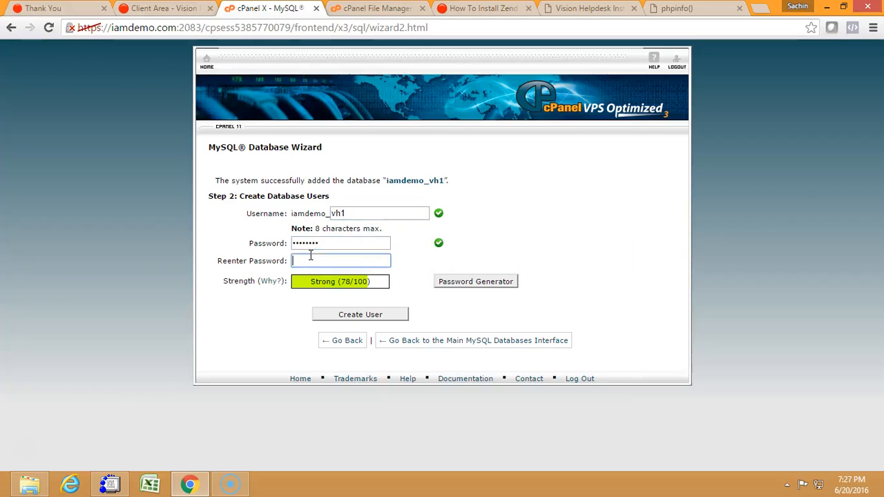
text(••••••••)
click(349, 314)
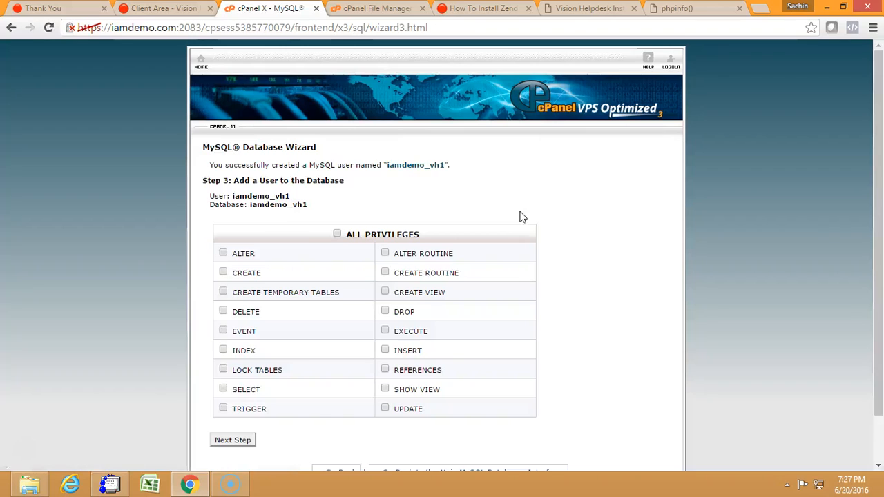
Grant the new user all privileges on the vh1 database and copy the full username iamdemo_vh1.
click(337, 235)
click(243, 443)
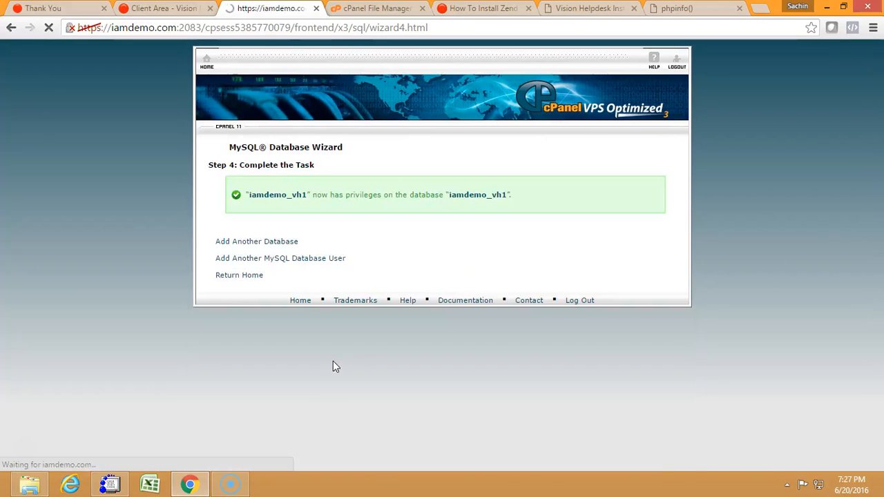
drag(308, 195, 252, 193)
key(ctrl+c)
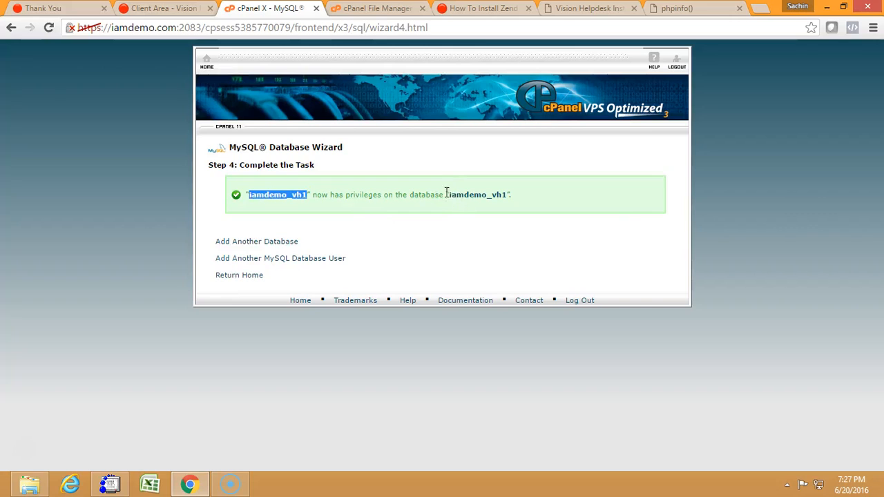
In the Vision Helpdesk installation form, enter iamdemo_vh1 as MySQL username and database, and fill in the MySQL database password.
click(472, 7)
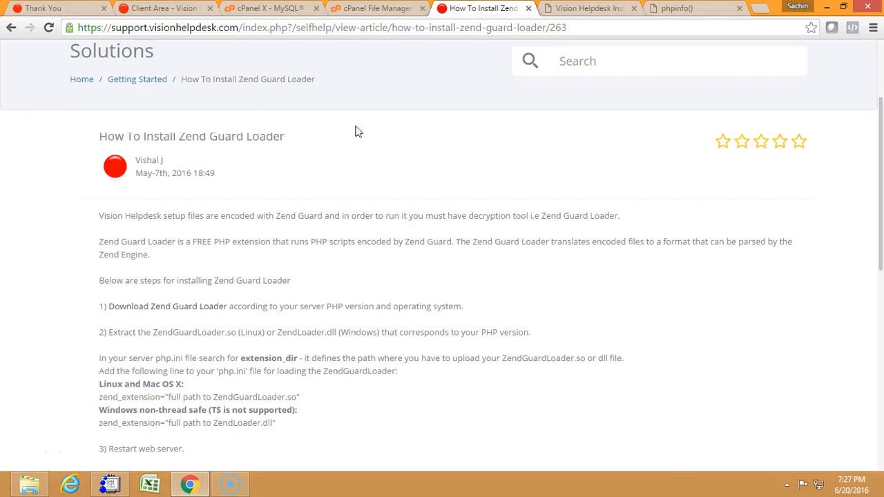
click(579, 8)
click(427, 163)
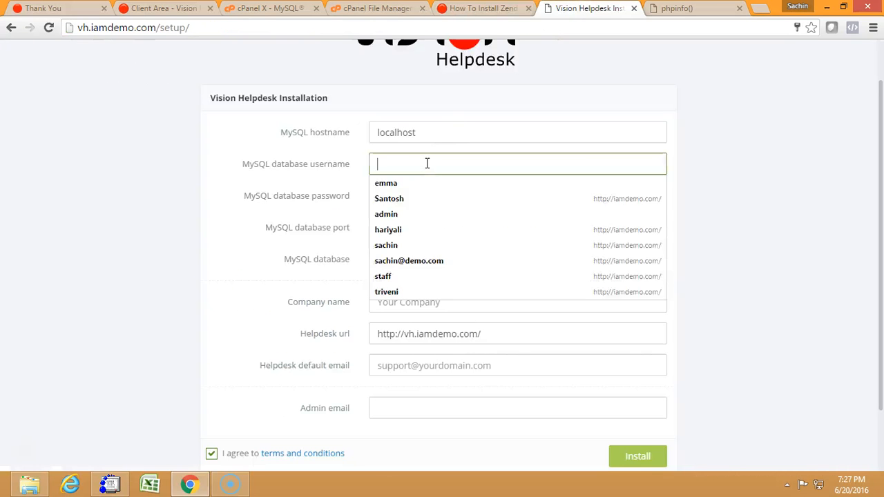
key(ctrl+v)
drag(407, 199, 291, 209)
text(••••)
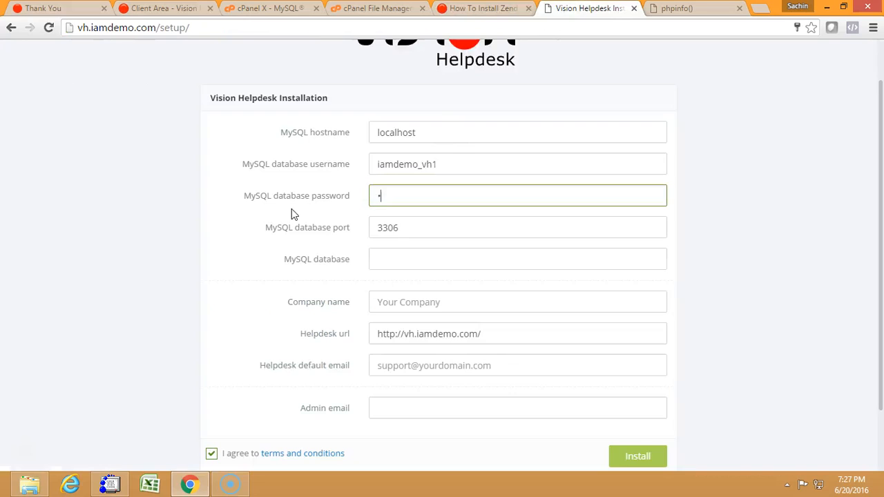
text(••••)
click(395, 259)
key(ctrl+v)
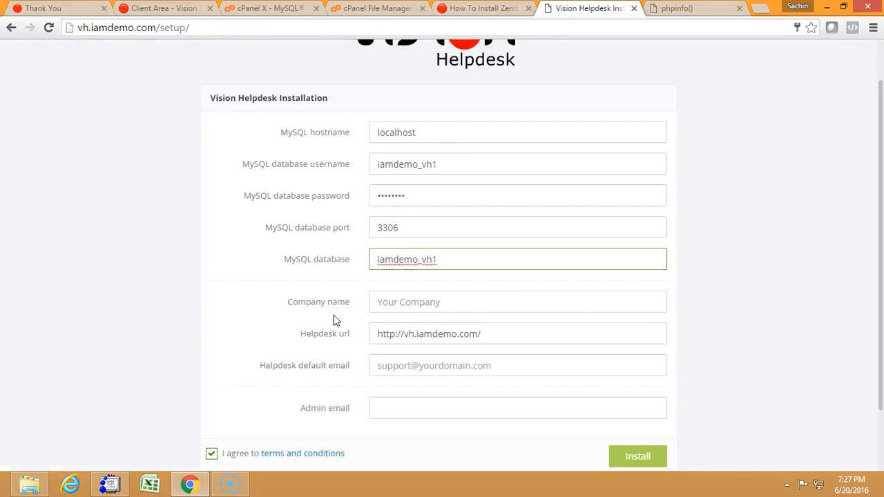
Set the company name to Vision Helpdesk using the saved autofill entry with the sales address.
click(408, 308)
text(Vision H)
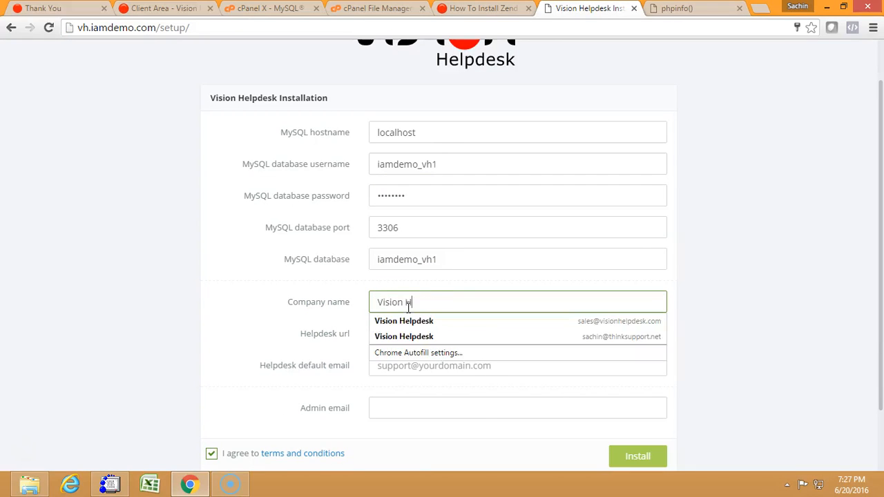
key(Down)
key(Return)
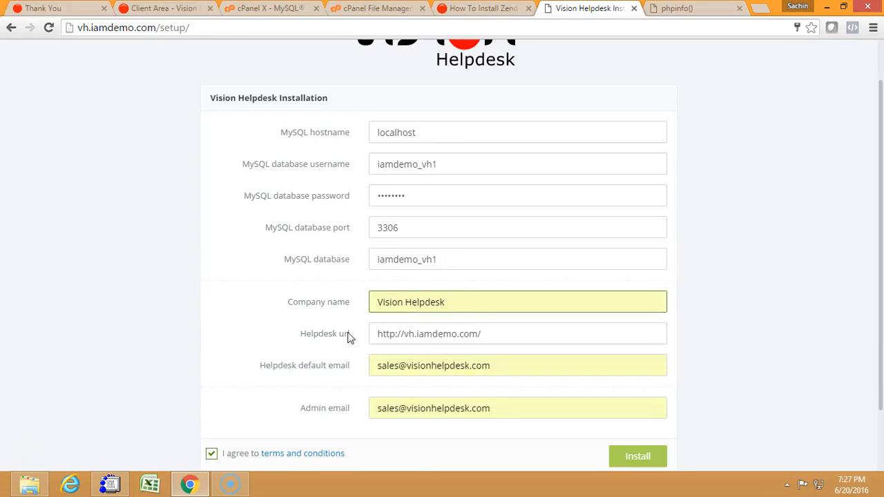
Replace the helpdesk default email with the support address on the iamdemo.com domain.
scroll(349, 354, down, 2)
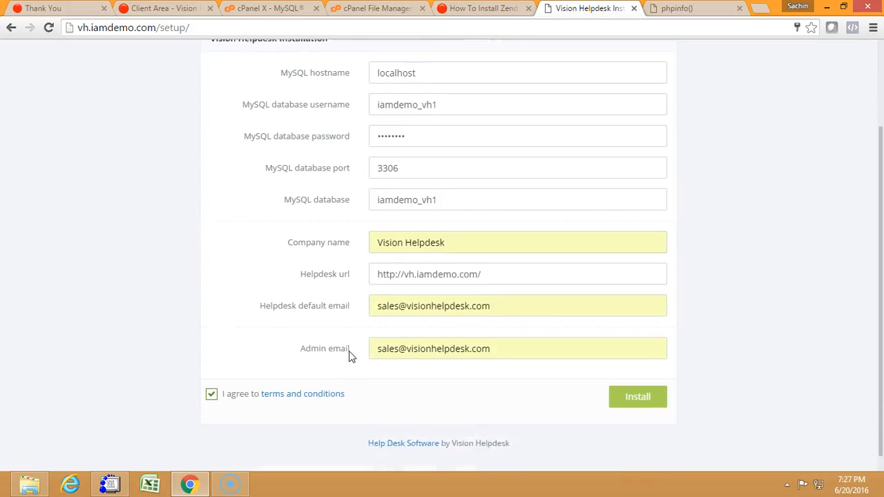
drag(498, 291, 341, 304)
key(BackSpace)
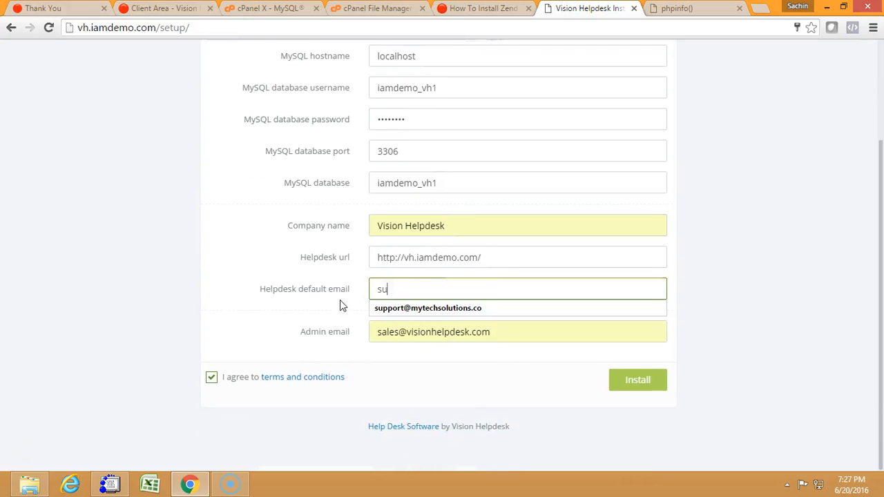
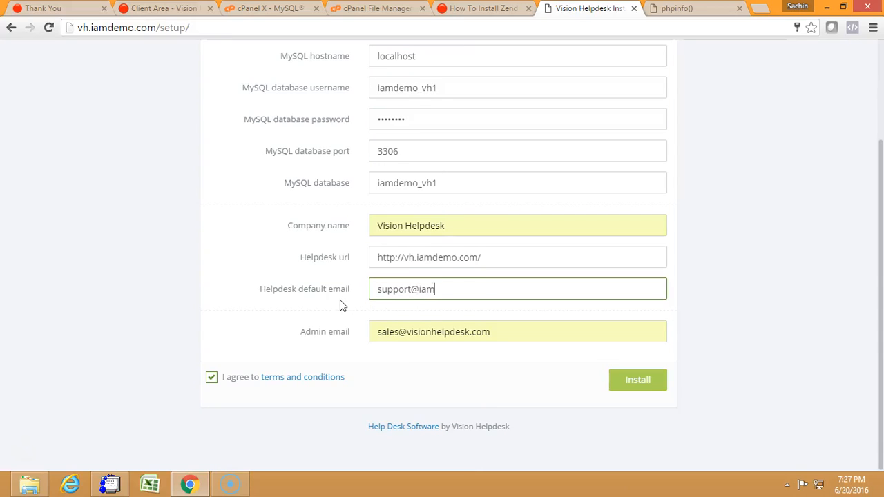
Replace the autofilled admin email with the administrator's saved Gmail address.
key(Tab)
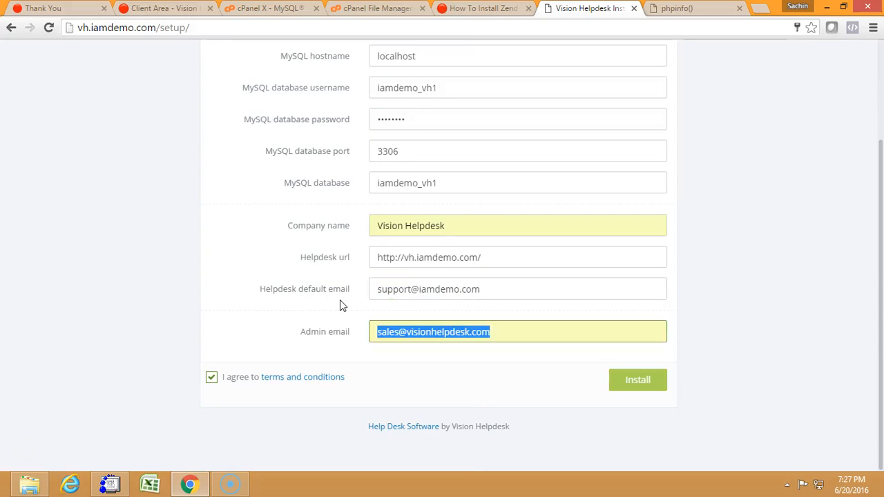
key(BackSpace)
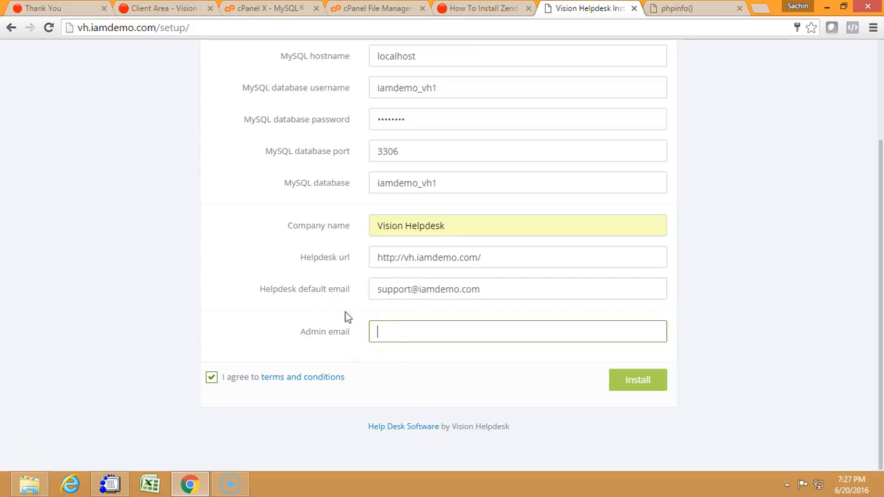
click(383, 331)
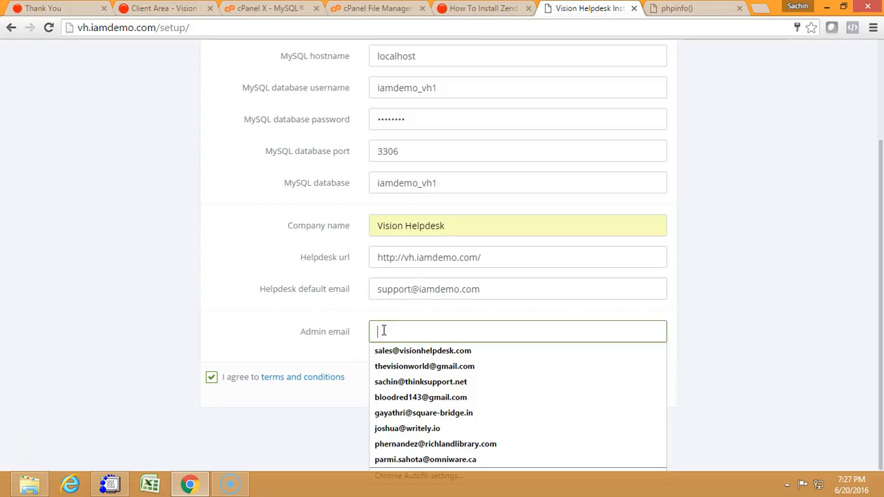
text(thev)
key(Down)
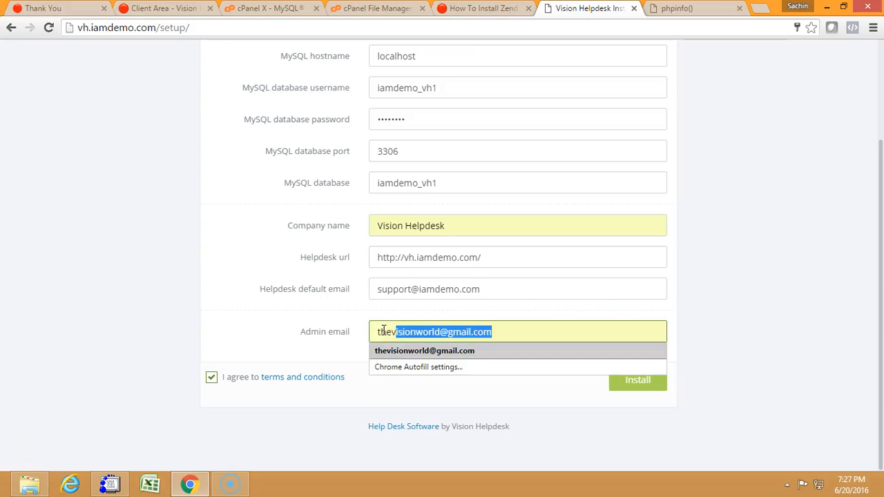
key(Return)
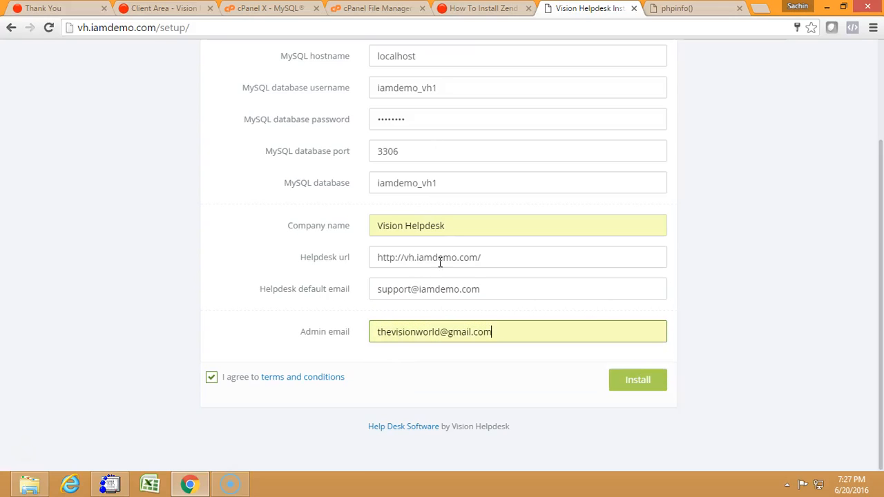
Review the completed form, run the Vision Helpdesk installation, and dismiss the browser's offer to save the password.
drag(882, 318, 883, 281)
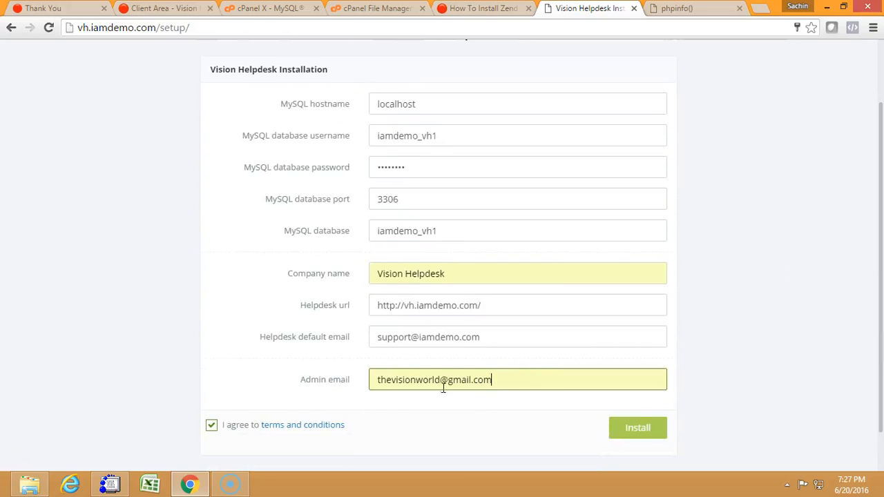
click(483, 398)
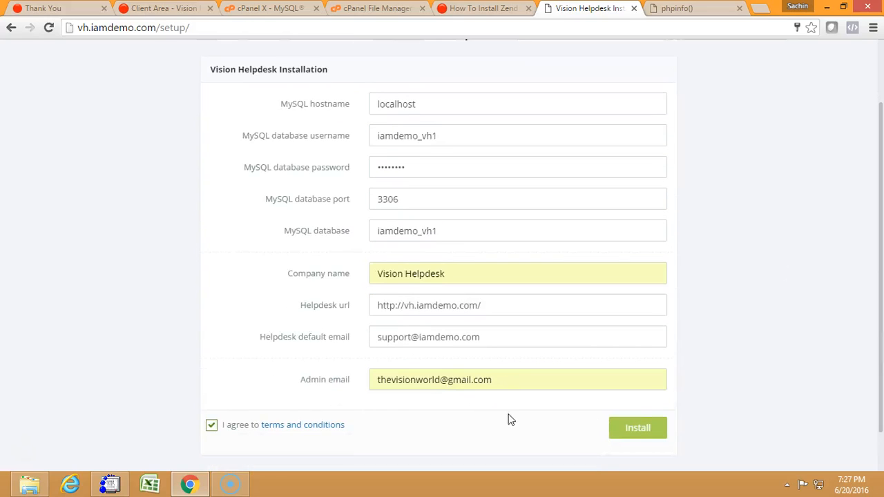
click(629, 432)
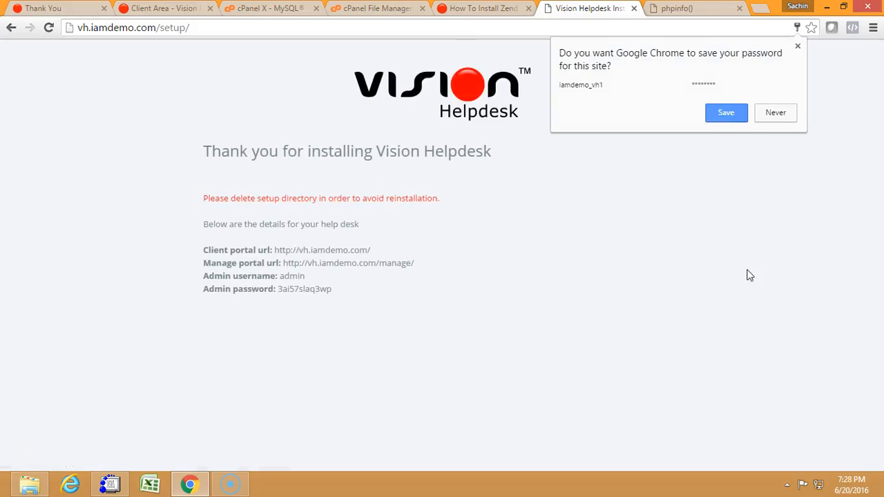
click(791, 168)
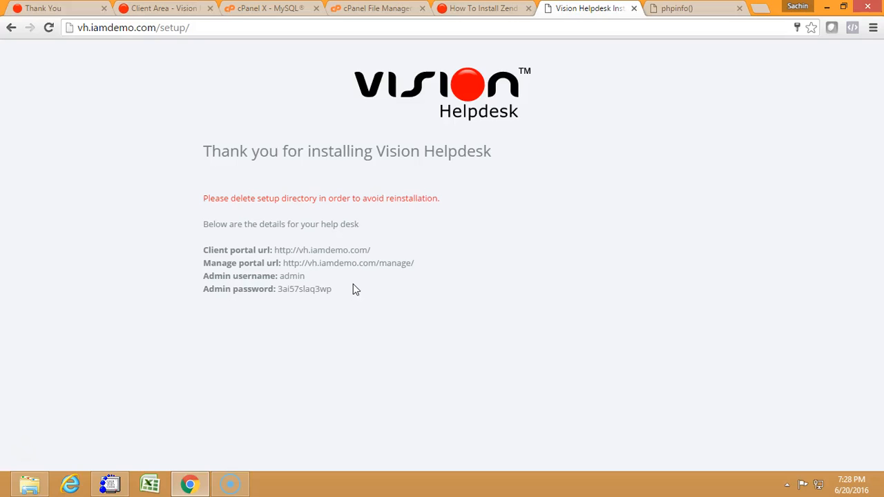
Rename the setup folder in public_html/vh as setup-bkkk using the cPanel File Manager.
click(369, 10)
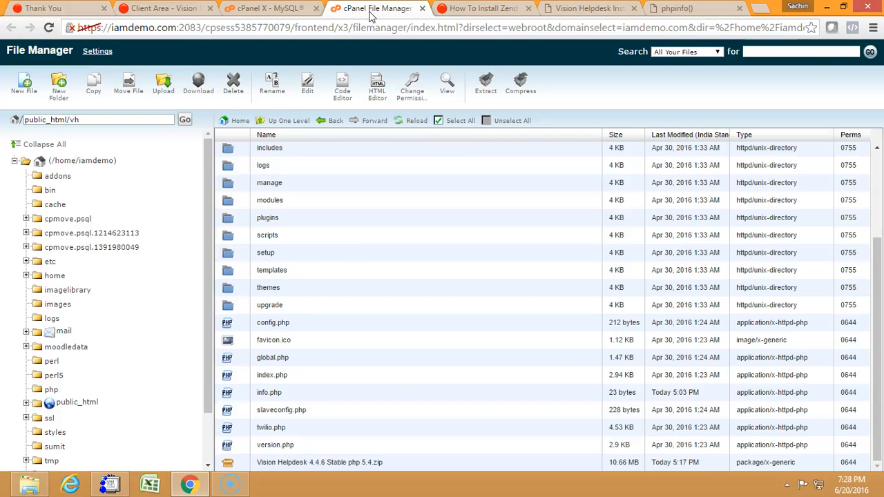
click(319, 255)
right_click(318, 255)
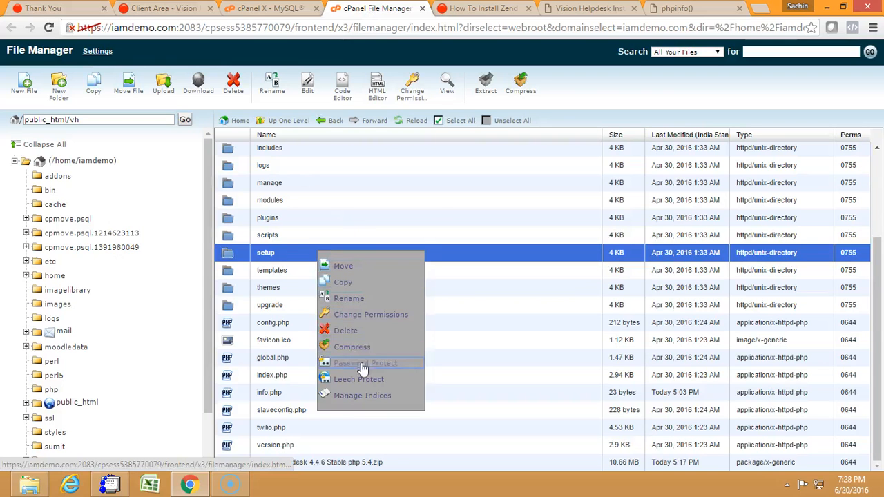
click(360, 299)
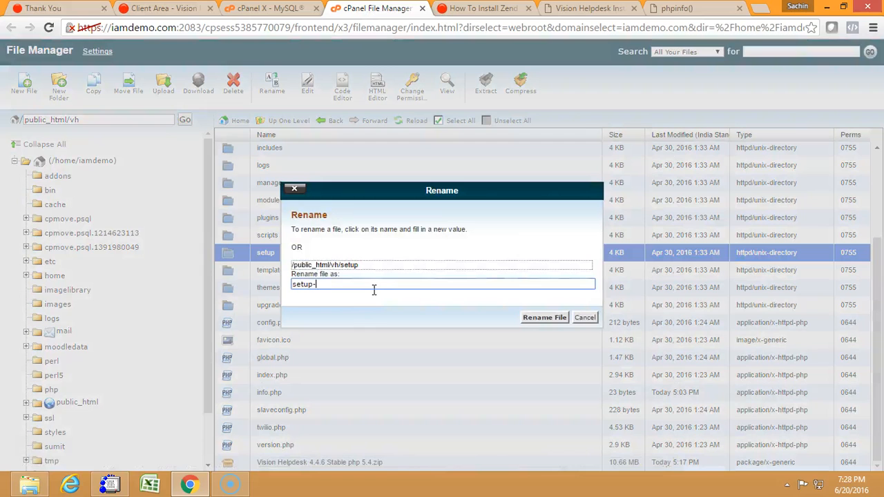
click(540, 316)
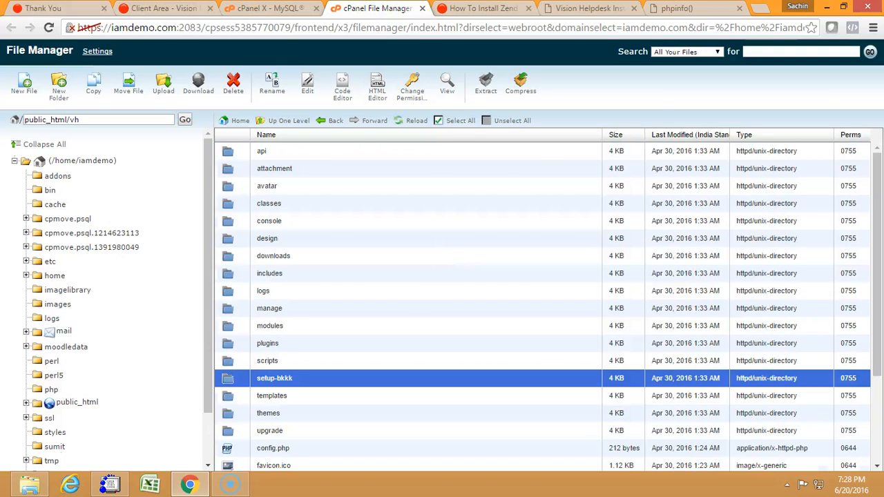
Copy the portal URLs, admin username and admin password from the installation page into a new Notepad document and minimize it.
click(510, 8)
click(563, 9)
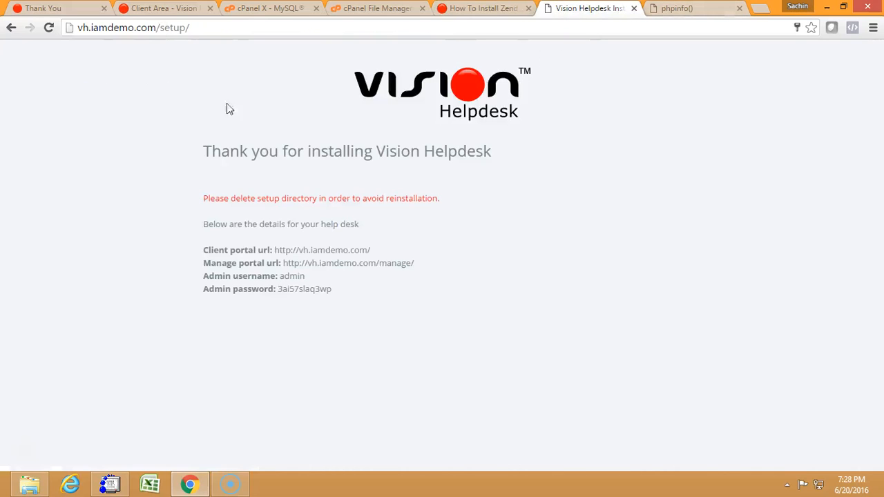
drag(347, 290, 200, 253)
key(ctrl+c)
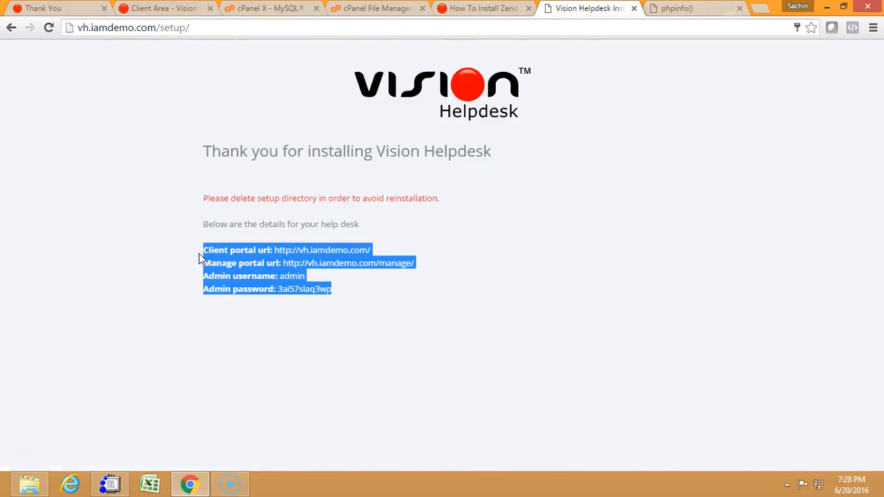
click(178, 302)
key(super+r)
key(Return)
key(ctrl+v)
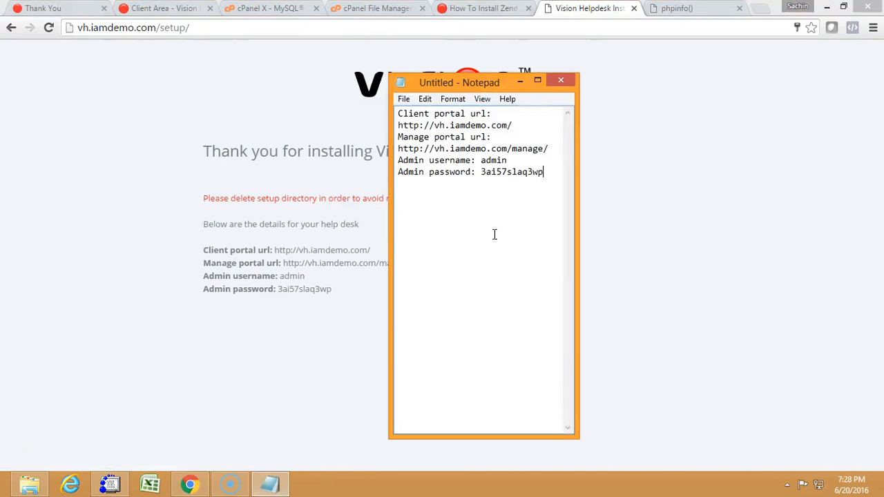
click(536, 82)
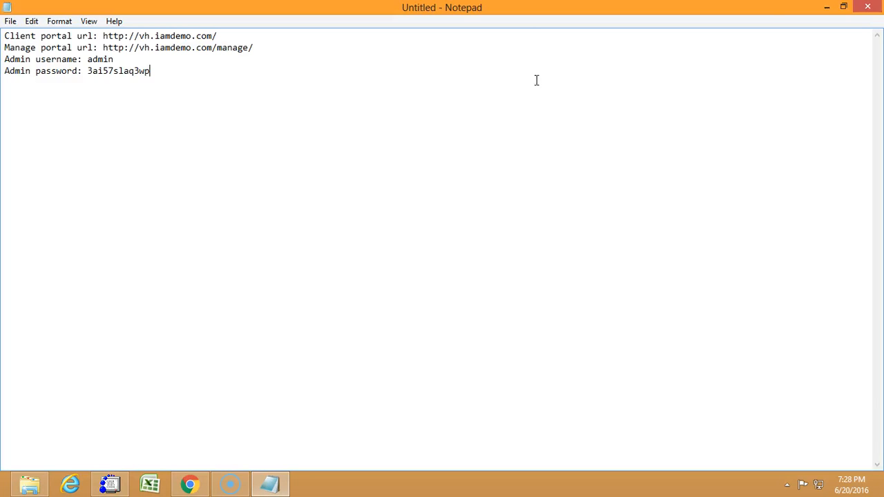
click(831, 6)
Open the helpdesk client portal at vh.iamdemo.com.
drag(159, 28, 227, 53)
key(BackSpace)
key(Return)
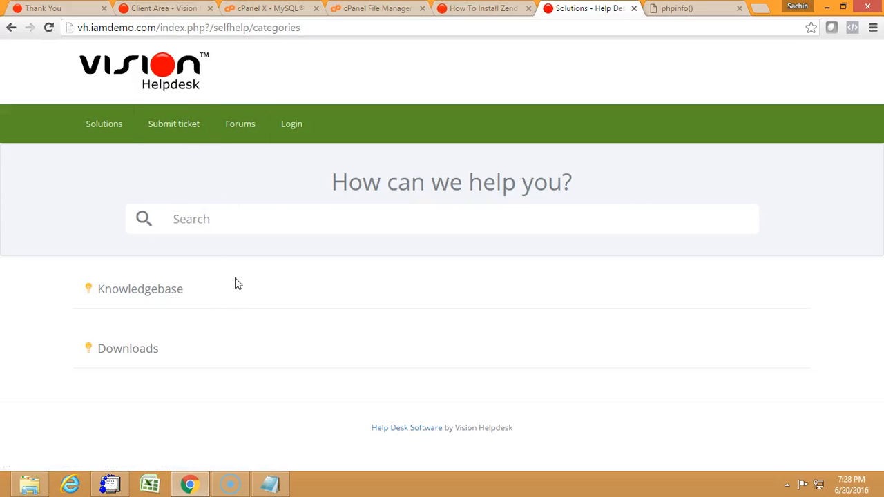
Open the helpdesk manage portal at vh.iamdemo.com/manage/.
drag(161, 28, 340, 55)
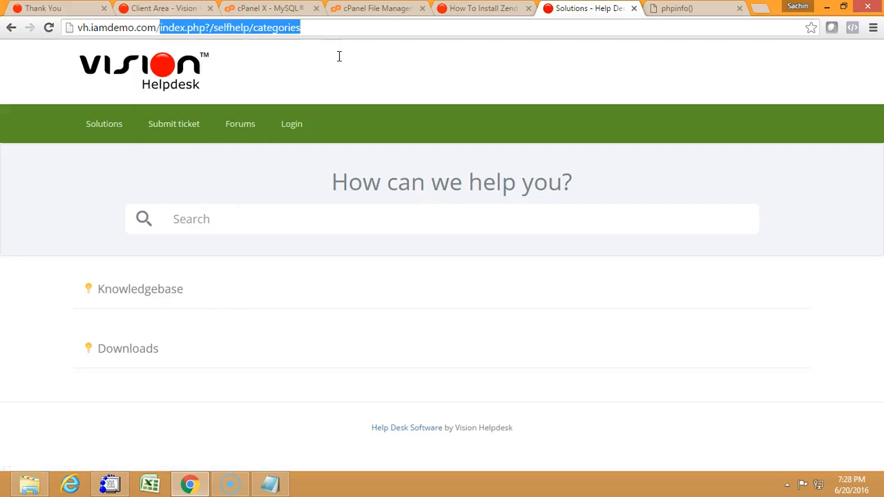
key(BackSpace)
text(mana)
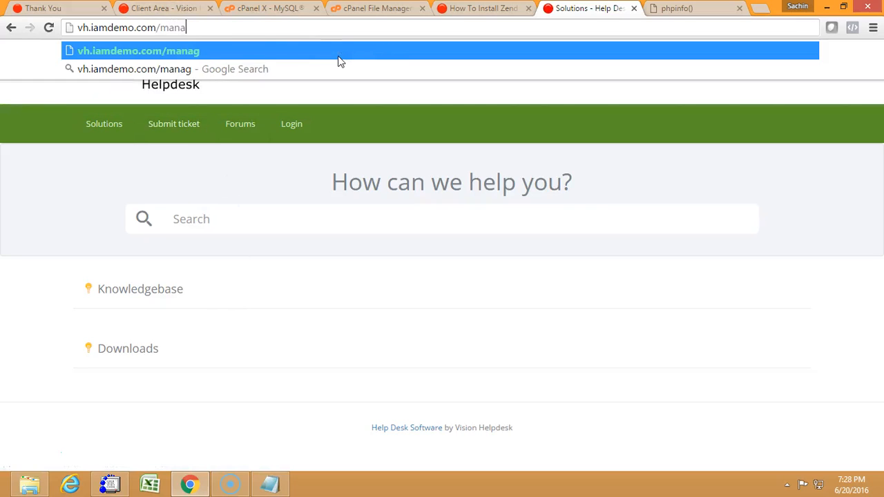
text(ge/)
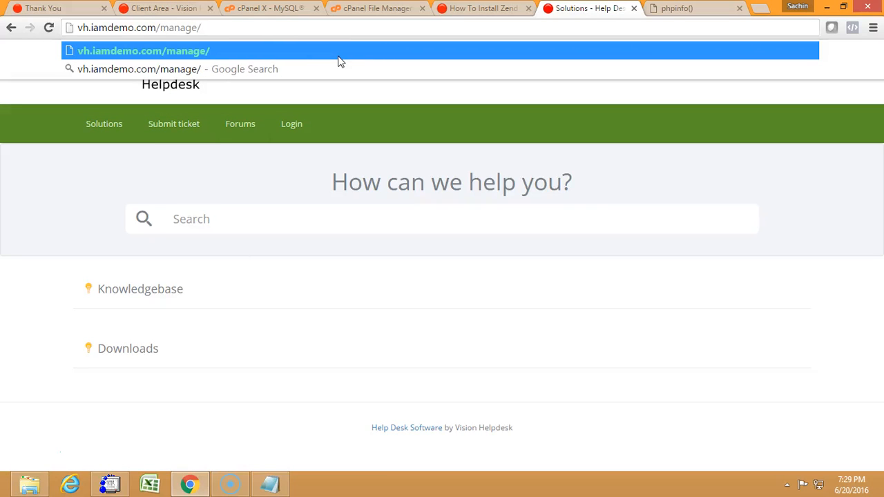
key(Return)
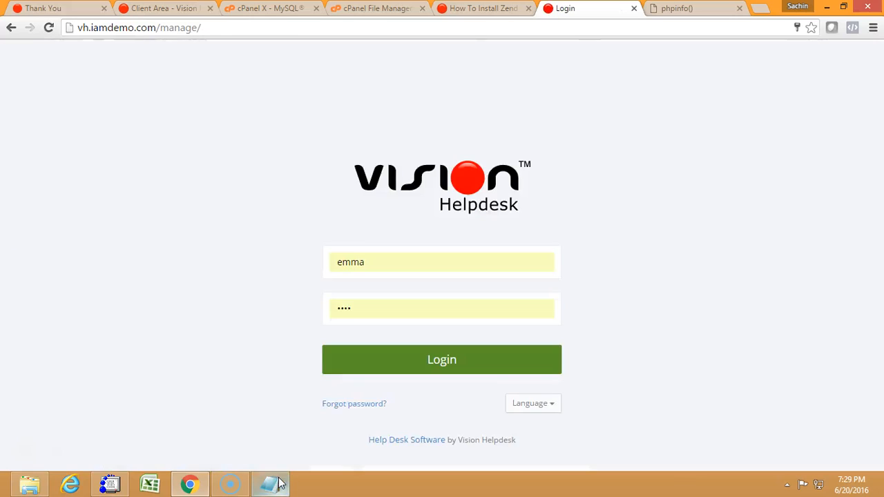
Copy the admin password from the login details in Notepad and return to the manage portal's login page.
mouse_move(280, 484)
click(279, 424)
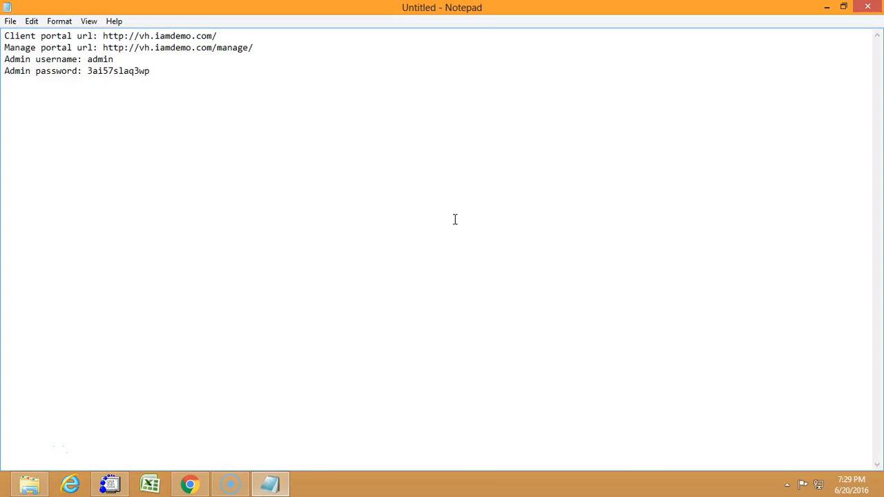
double_click(130, 71)
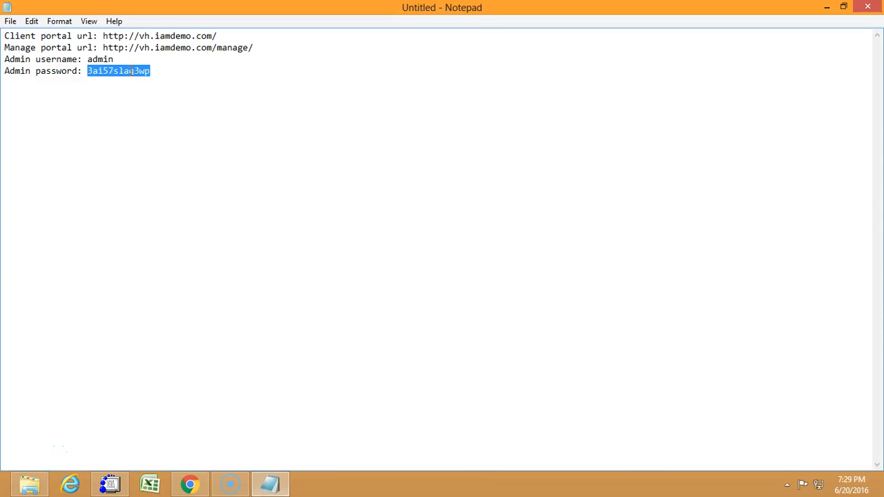
click(823, 4)
Log in to the manage portal as admin with the admin password and skip the introductory tour.
drag(419, 266, 284, 280)
text(admin)
key(Tab)
text(admin@123456)
key(Return)
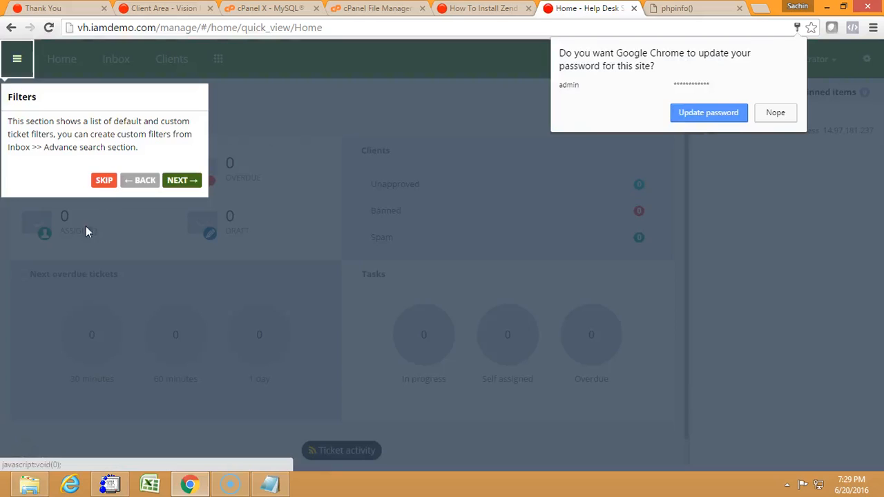
click(101, 183)
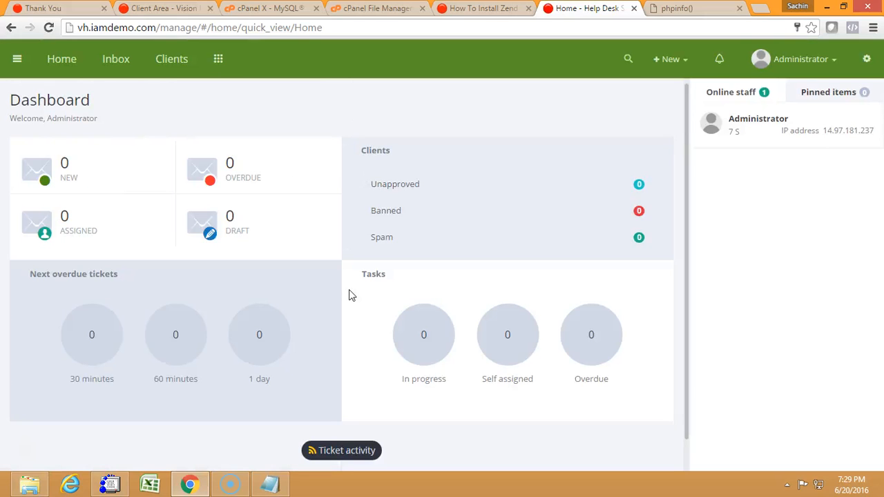